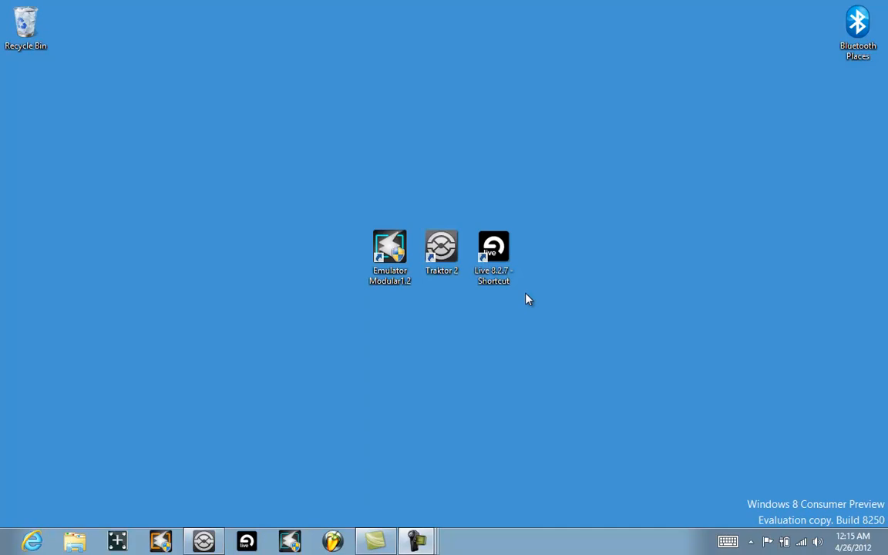
Step: Launch Emulator Modular1.2, enter the account user name and activate the unregistered copy
double_click(391, 260)
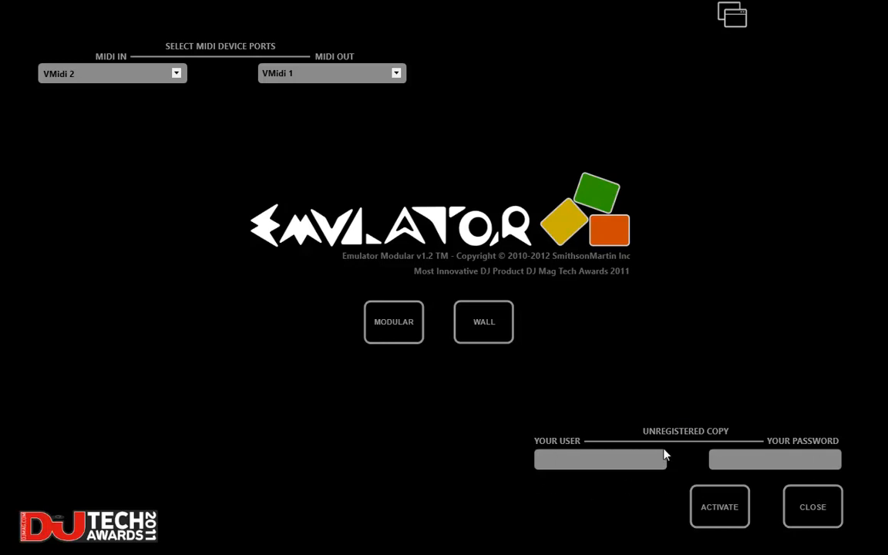
click(627, 459)
text(user)
click(744, 516)
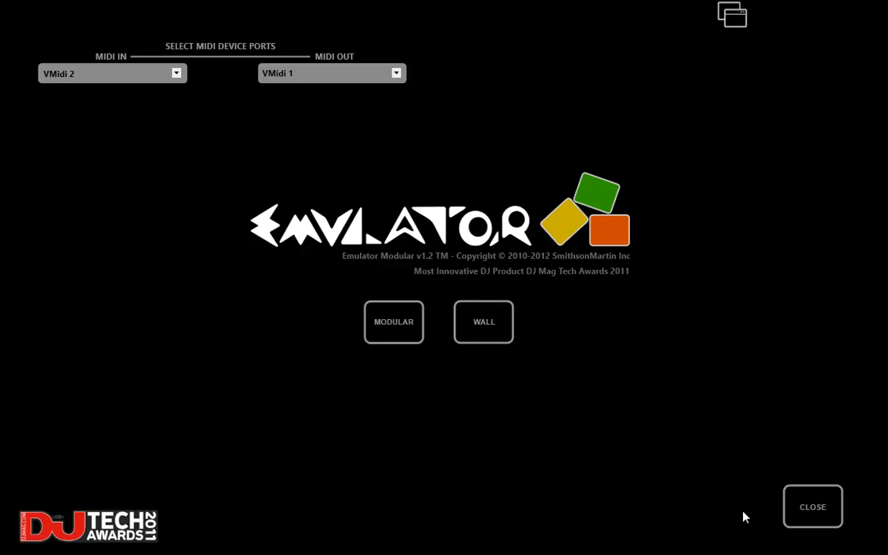
Step: Open the Wall mode to look at its drawing and color controls, and return to the main screen
click(470, 321)
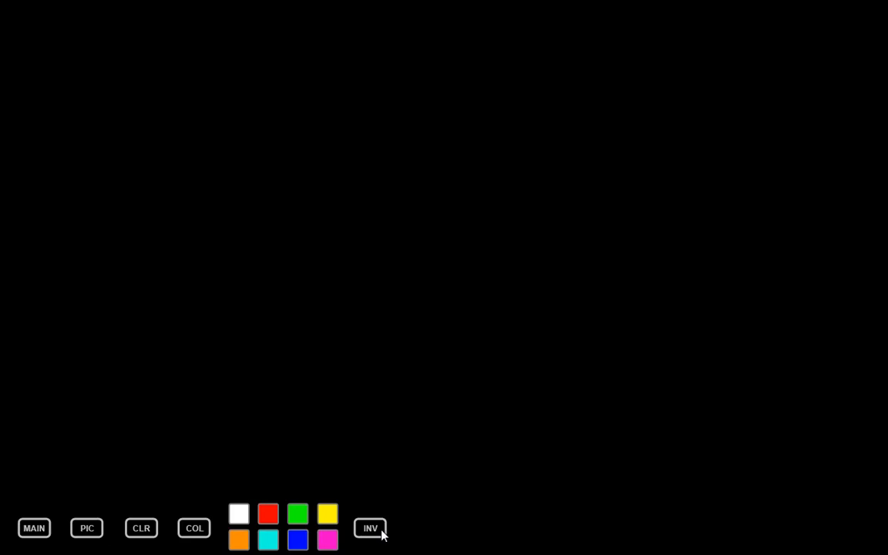
click(43, 530)
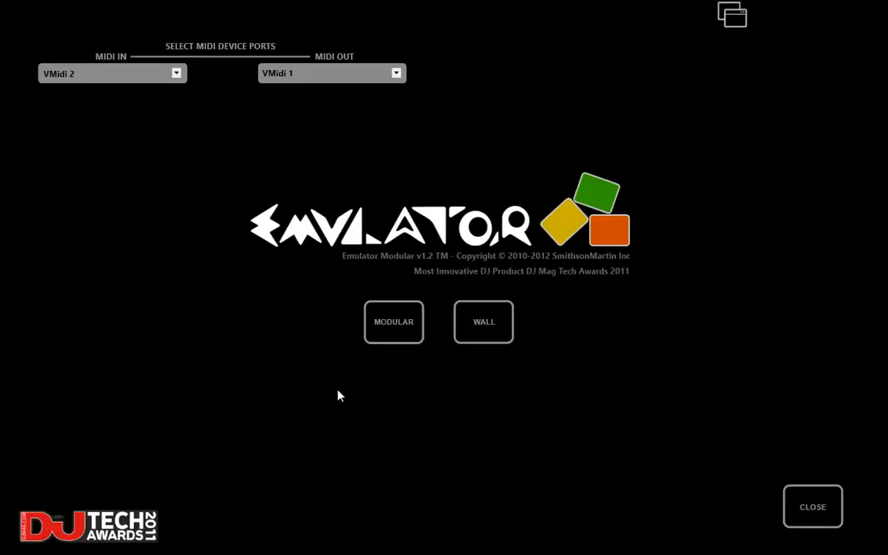
Step: Open the Modular workspace and alternate between its two page banks, ending on the yellow bank
click(384, 339)
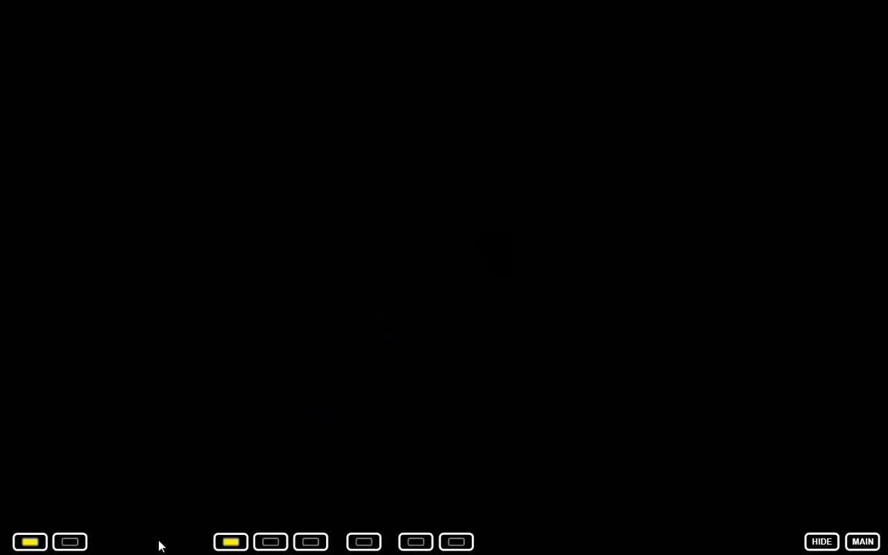
click(69, 542)
click(40, 544)
click(67, 544)
click(37, 545)
click(68, 545)
click(47, 544)
click(67, 544)
click(46, 541)
Step: Step through the pages of the yellow bank and the red bank, and return to the yellow bank
click(259, 542)
click(300, 542)
click(361, 547)
click(410, 541)
click(442, 541)
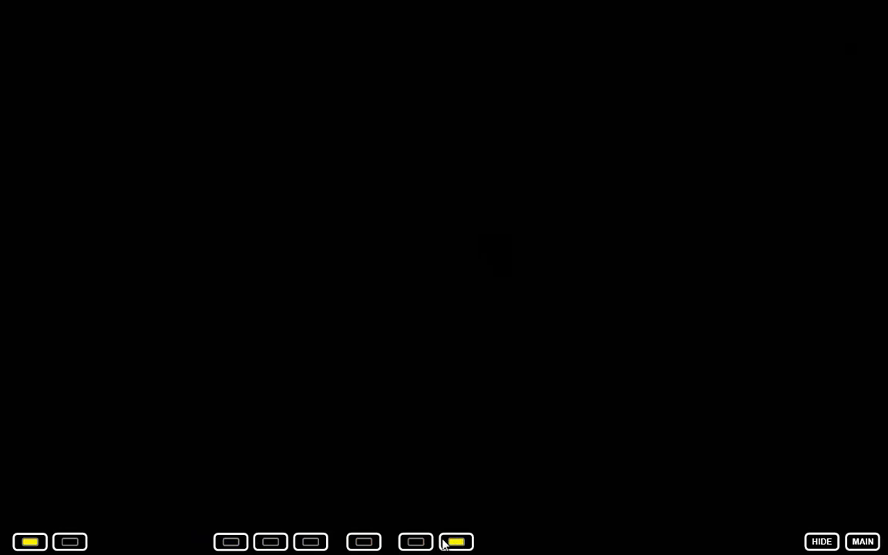
click(68, 544)
click(271, 543)
click(310, 543)
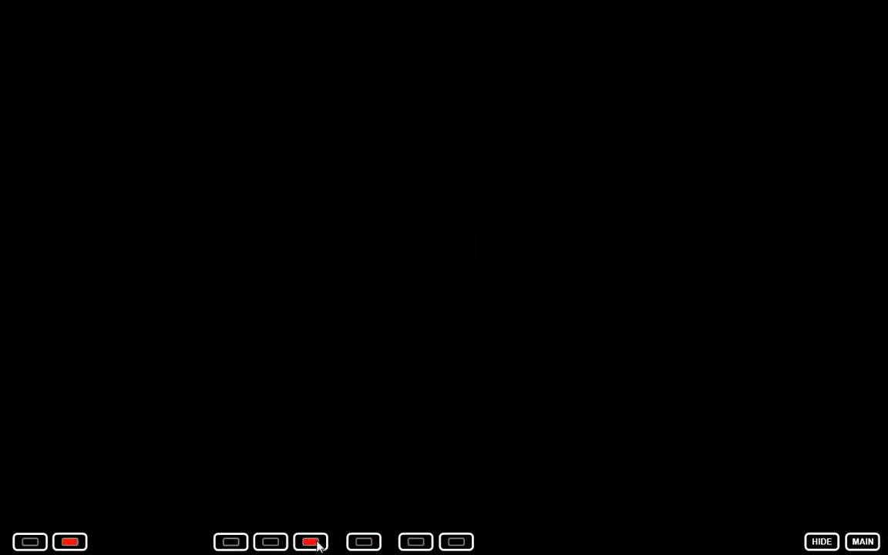
click(413, 544)
click(456, 544)
click(24, 544)
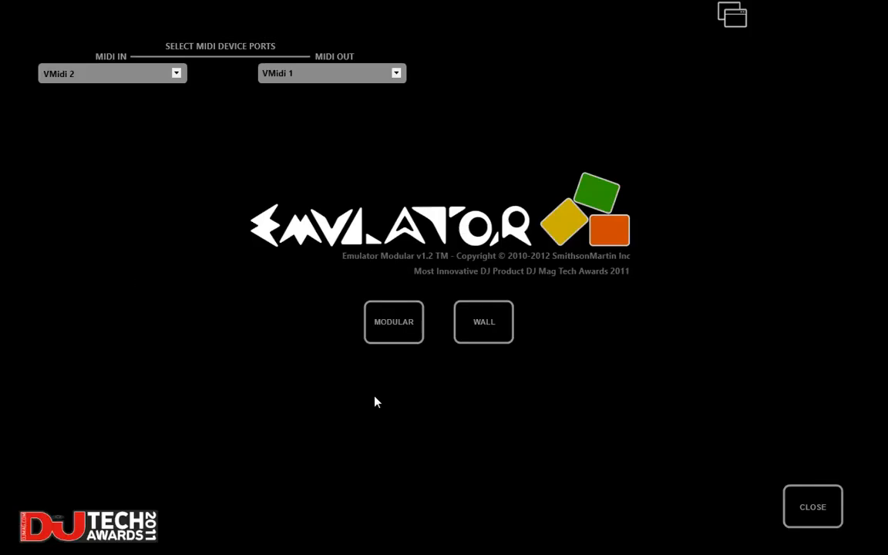
Step: Reopen the Modular workspace from the main screen and show its Editor, moved higher over the canvas
click(398, 339)
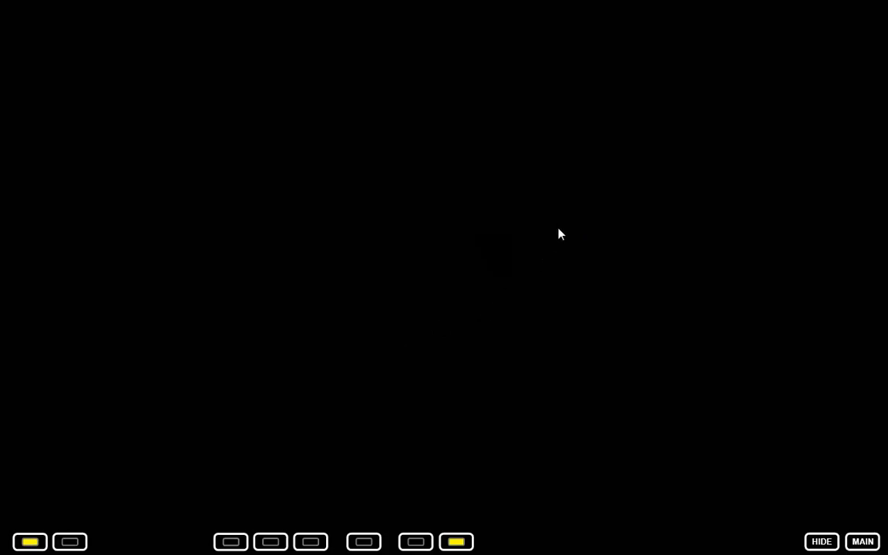
right_click(647, 233)
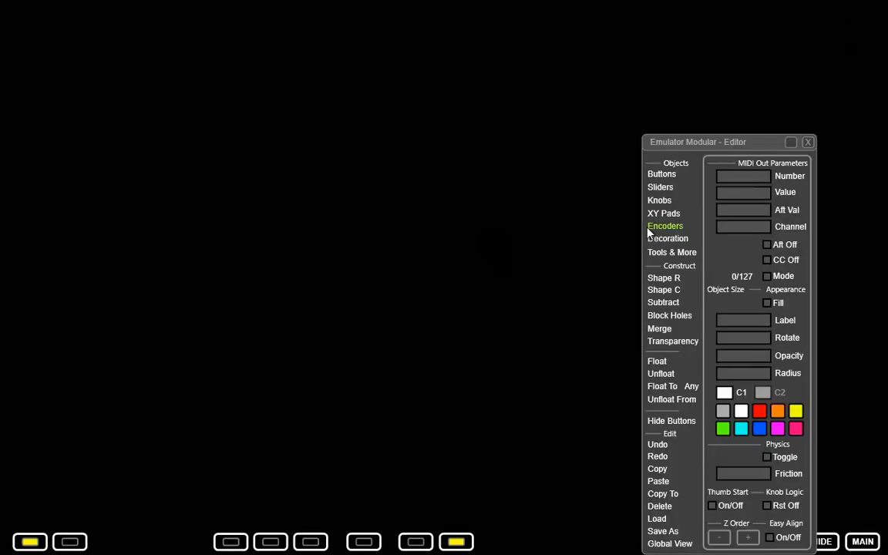
drag(715, 151, 730, 93)
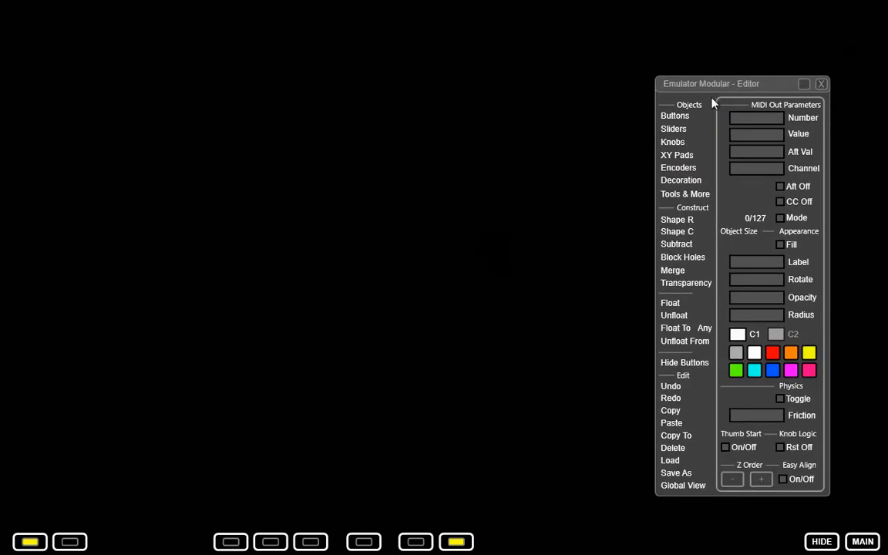
Step: Examine the object choices under Buttons, Sliders, Knobs, XY Pads, Encoders, Decoration and Tools & More, and return to the parameters
click(676, 120)
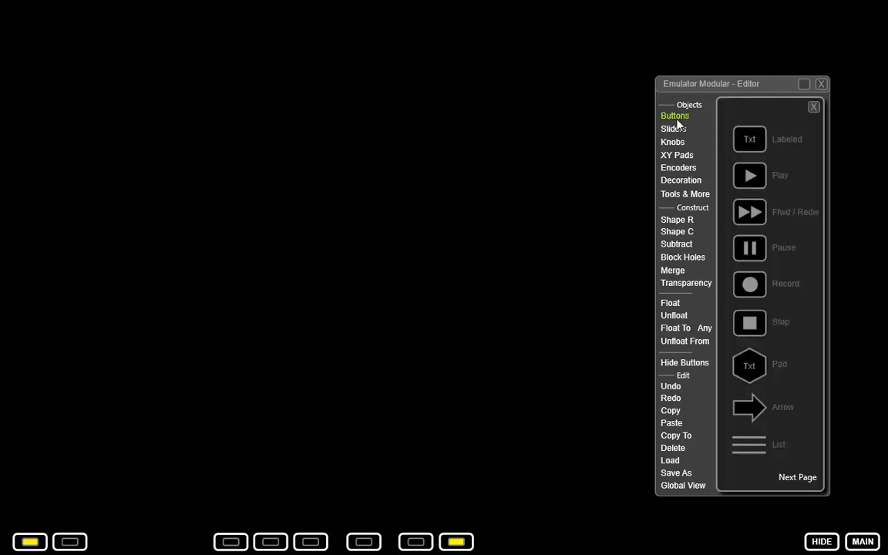
click(682, 131)
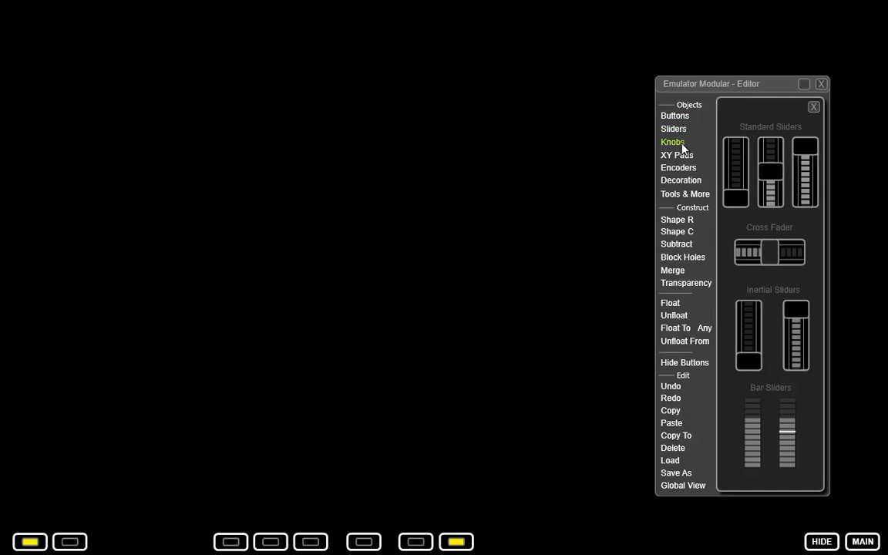
click(682, 145)
click(682, 158)
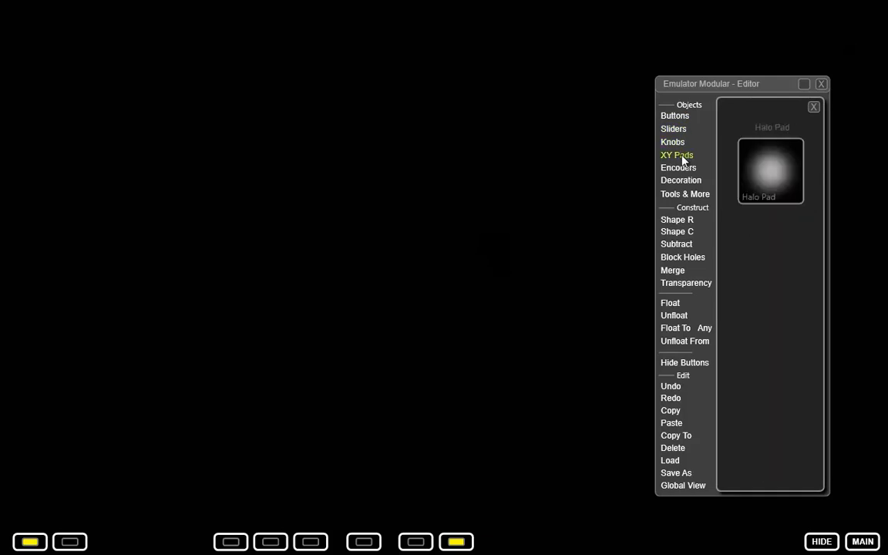
click(682, 169)
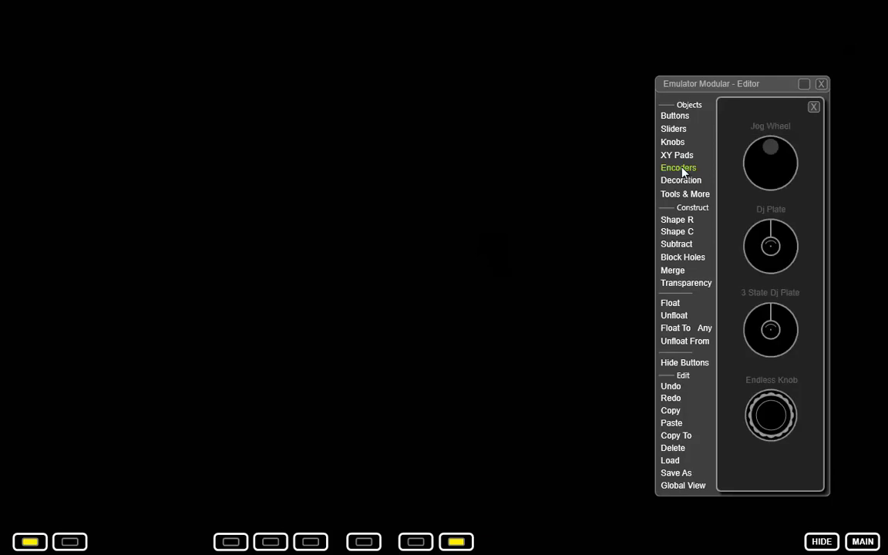
click(684, 183)
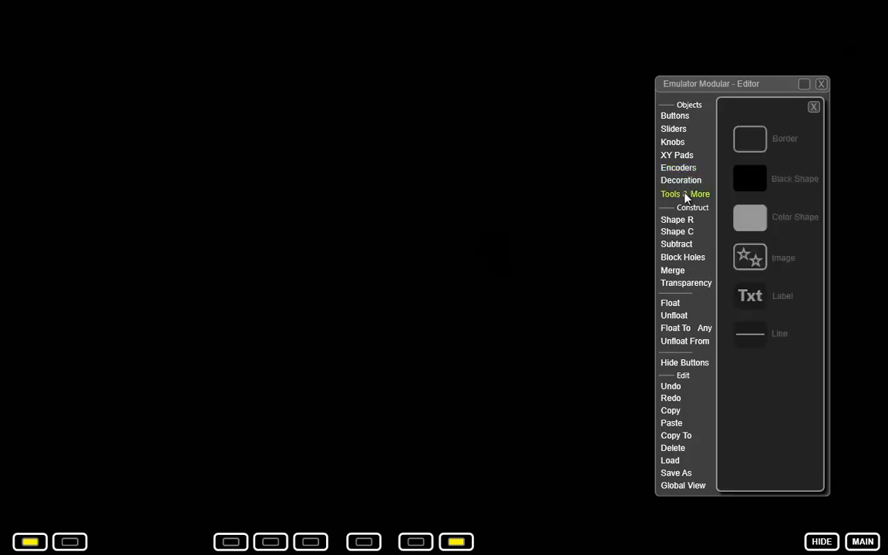
click(686, 195)
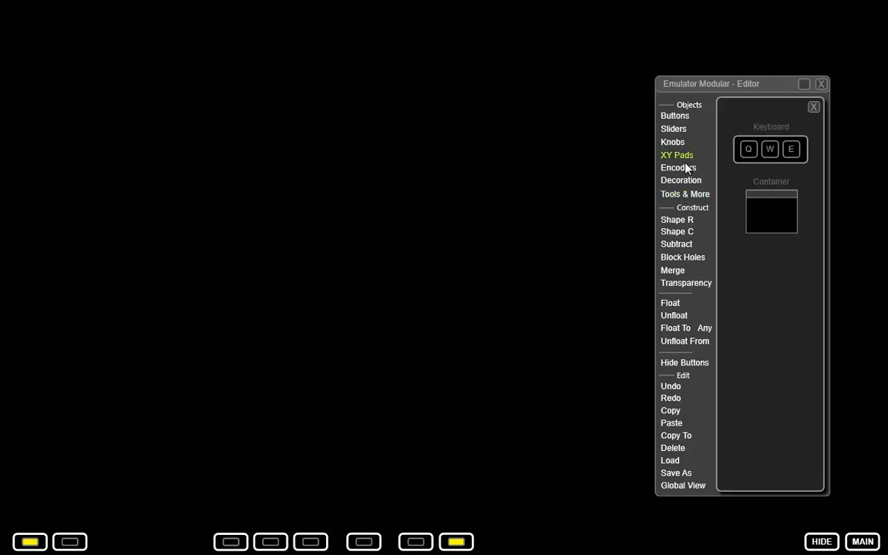
click(682, 120)
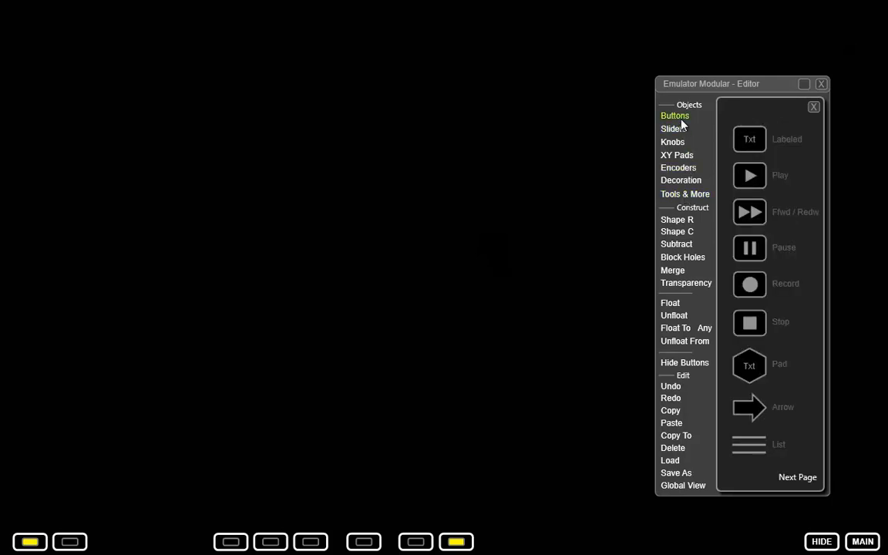
click(813, 109)
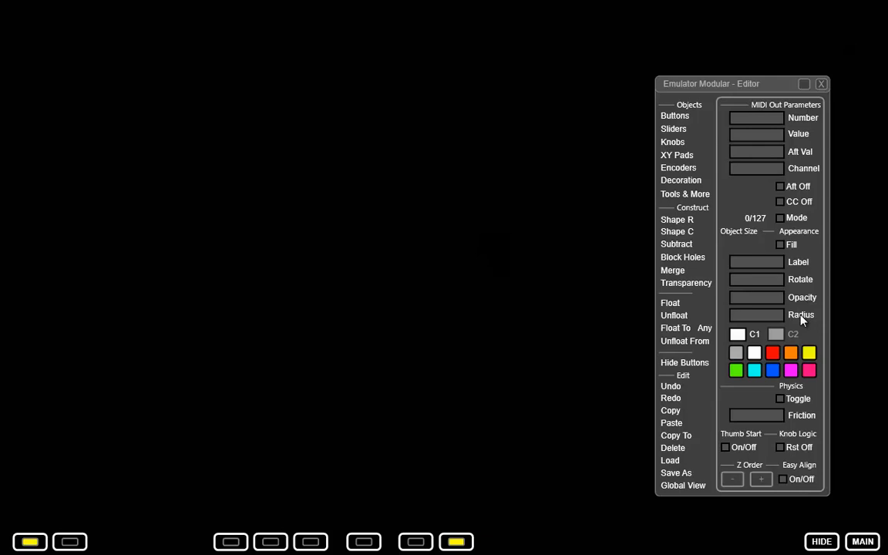
Step: Set the C1 color to gray, and close and reopen the Editor
click(735, 353)
click(822, 84)
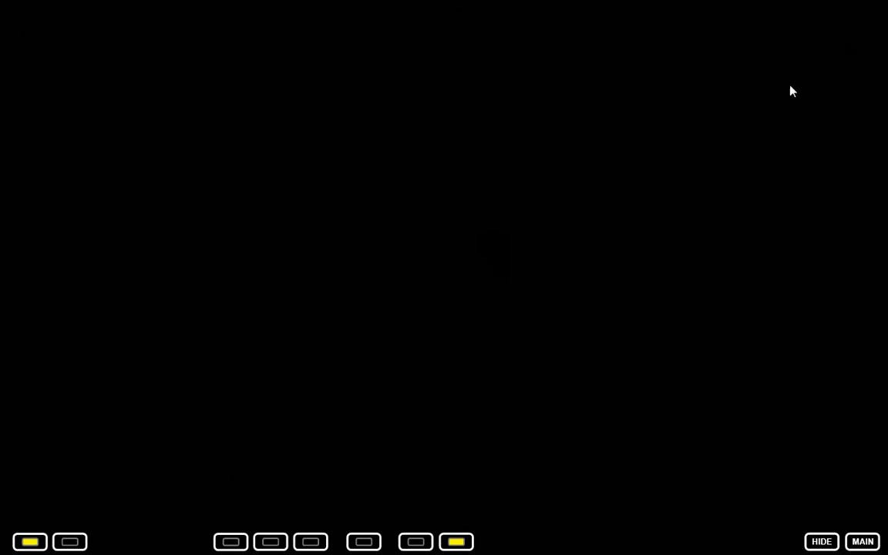
right_click(661, 101)
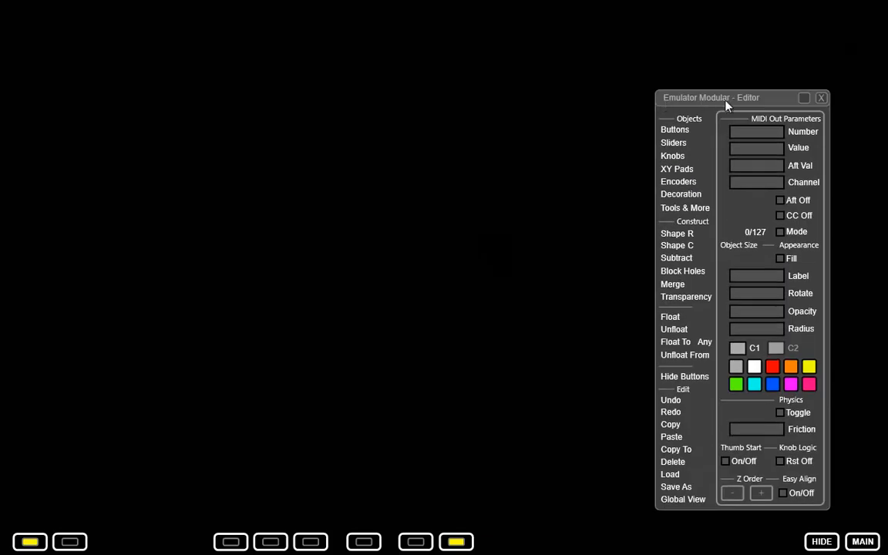
Step: Browse the button objects and place a labeled button of 70x50 in the upper part of the canvas
click(682, 129)
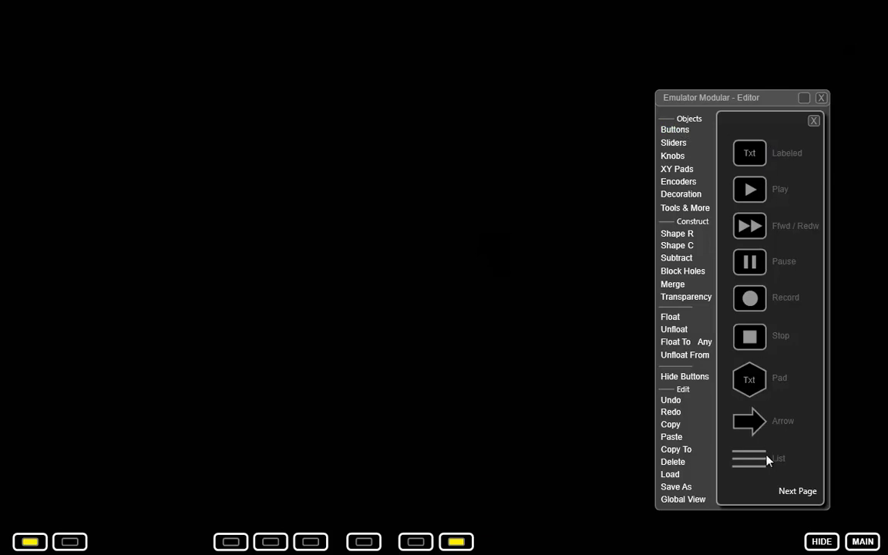
click(789, 493)
click(290, 154)
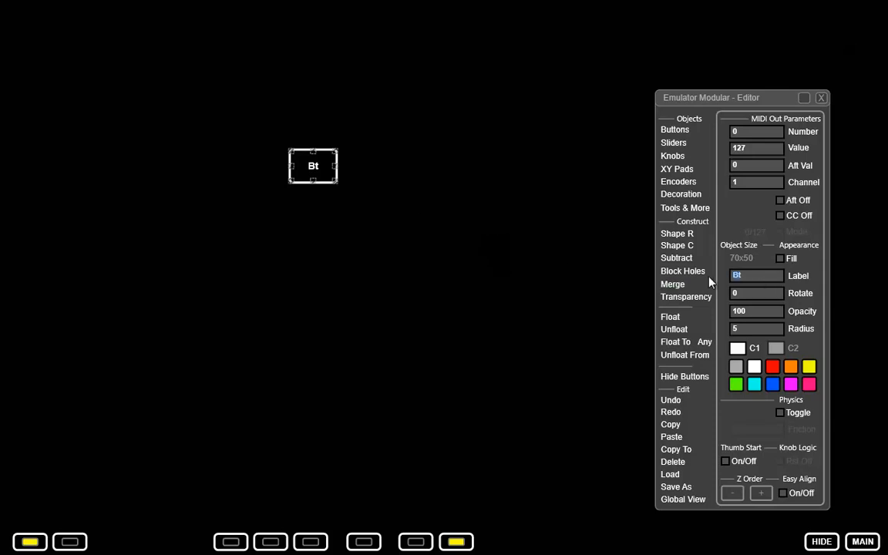
Step: Set the button's label to "label", its rotation to 15, its opacity to 25 and its radius to 25
text(label)
text(15)
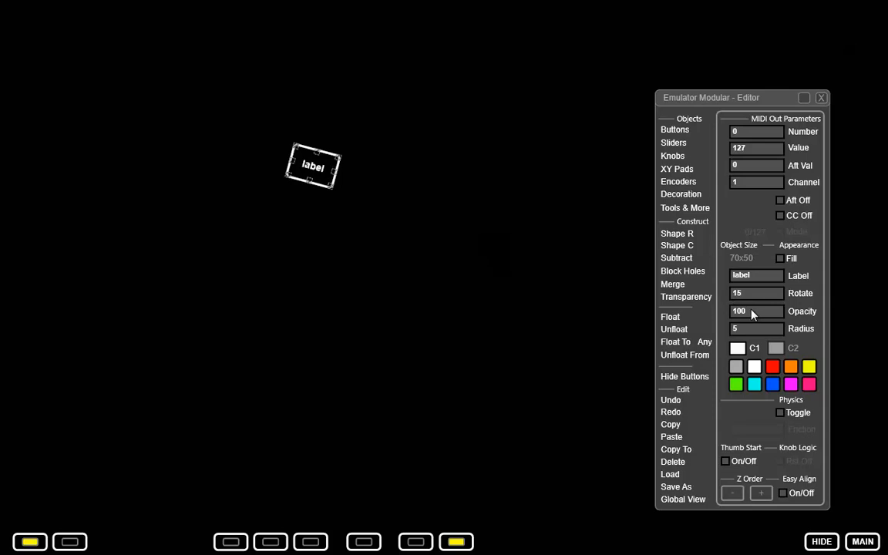
text(25)
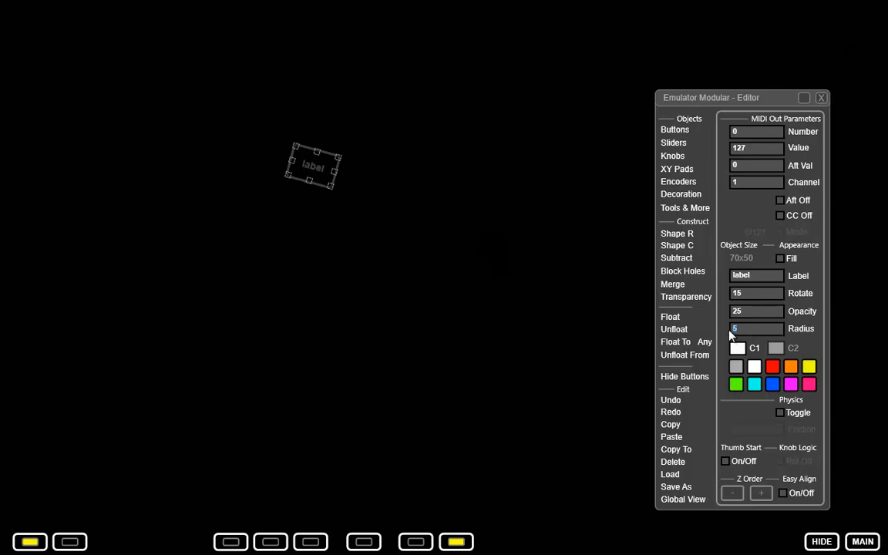
click(471, 247)
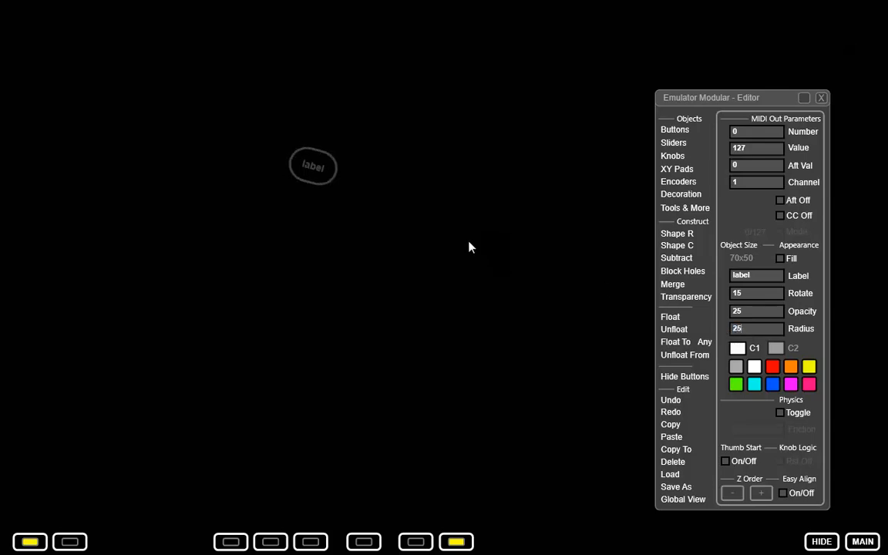
Step: Enlarge the rotated button to about 116x96 and deselect it
click(311, 170)
drag(328, 187, 356, 229)
click(387, 209)
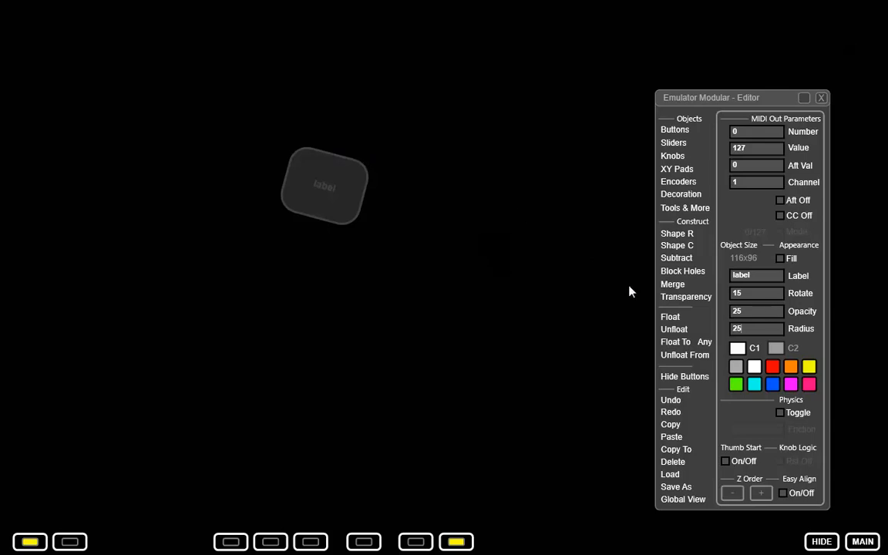
Step: Turn the workspace's Transparency on and off twice to view the desktop behind the button
click(686, 298)
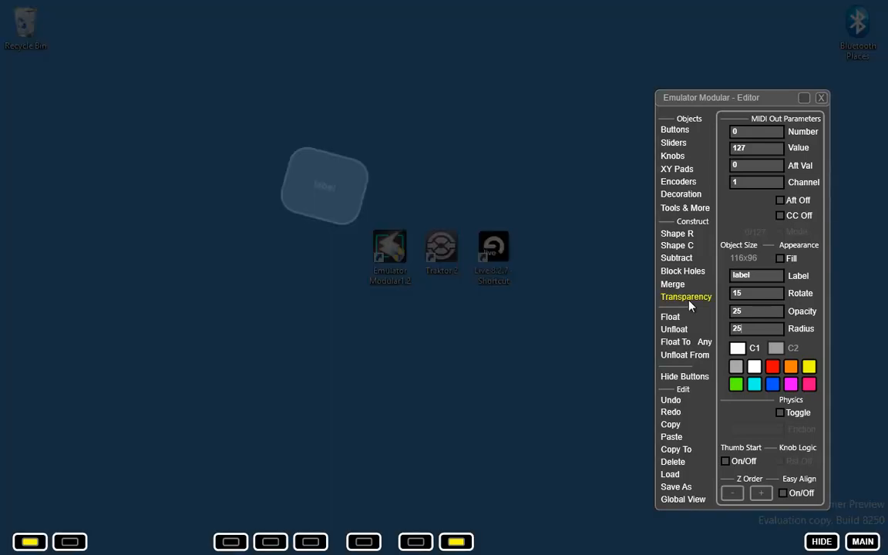
click(689, 300)
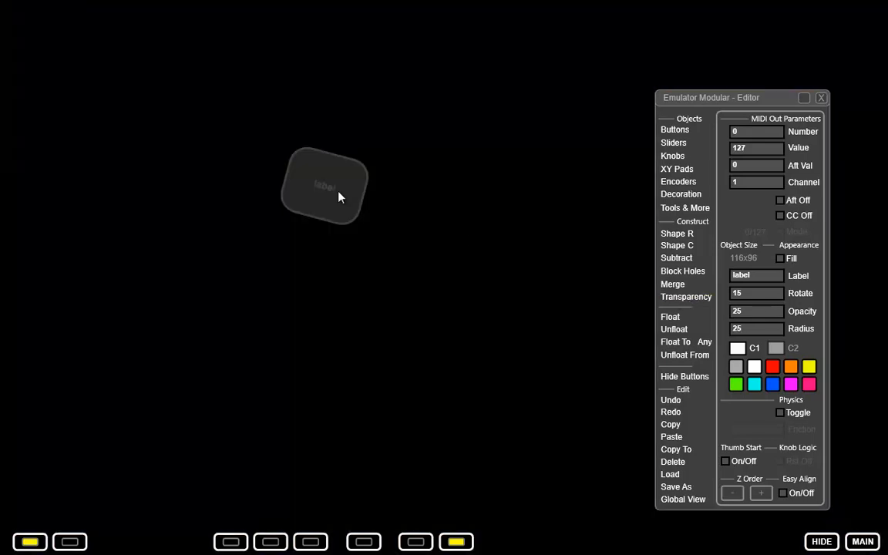
click(674, 301)
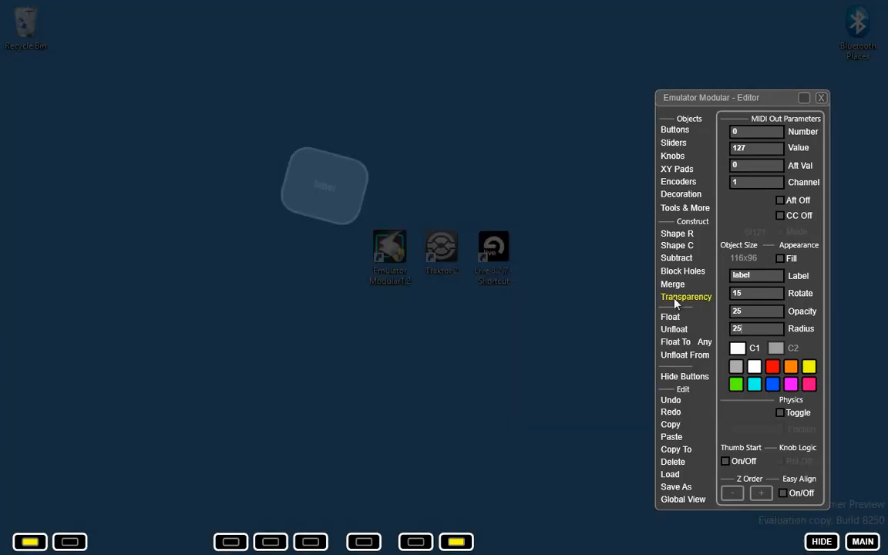
click(675, 300)
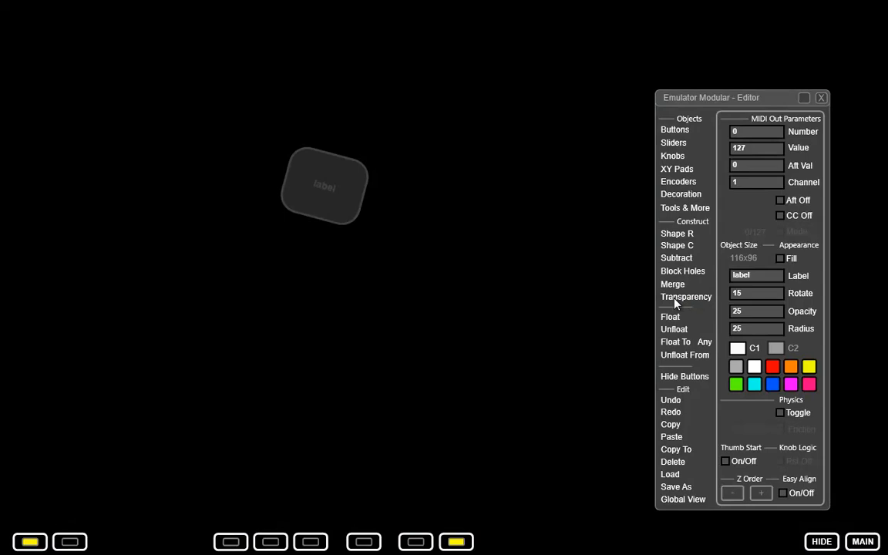
Step: Minimize the Modular workspace and switch to Traktor, turning its full-screen view on and off
click(802, 102)
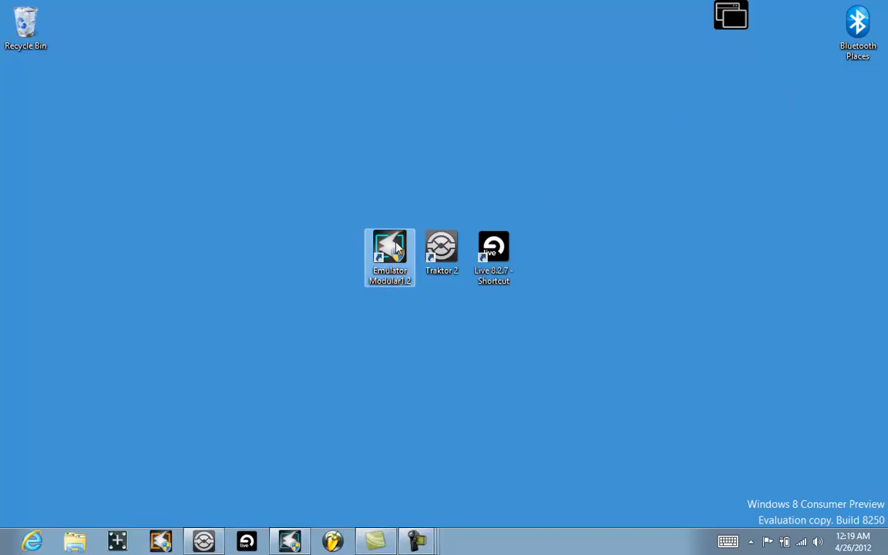
click(216, 535)
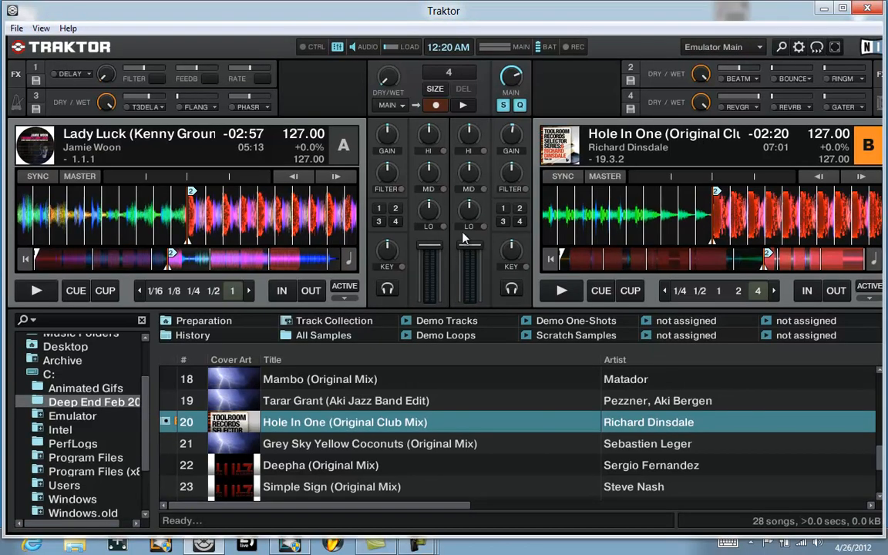
click(835, 48)
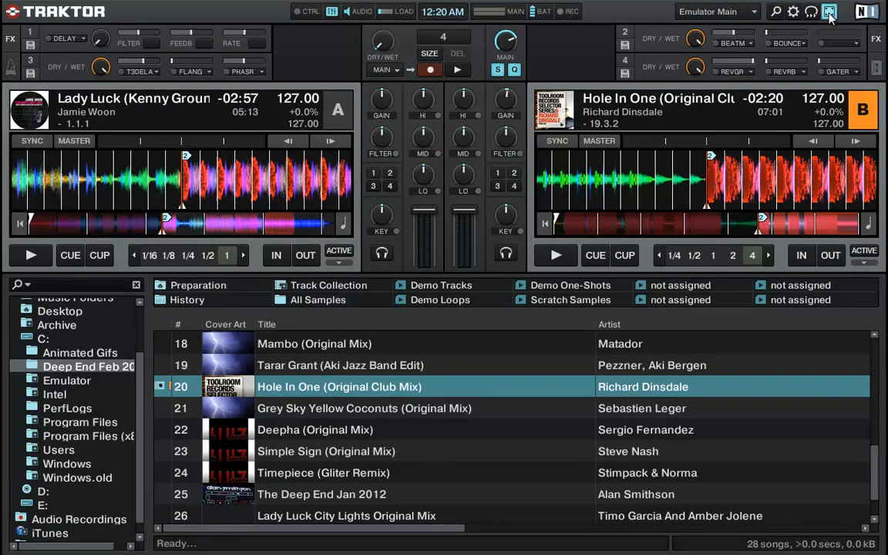
click(831, 16)
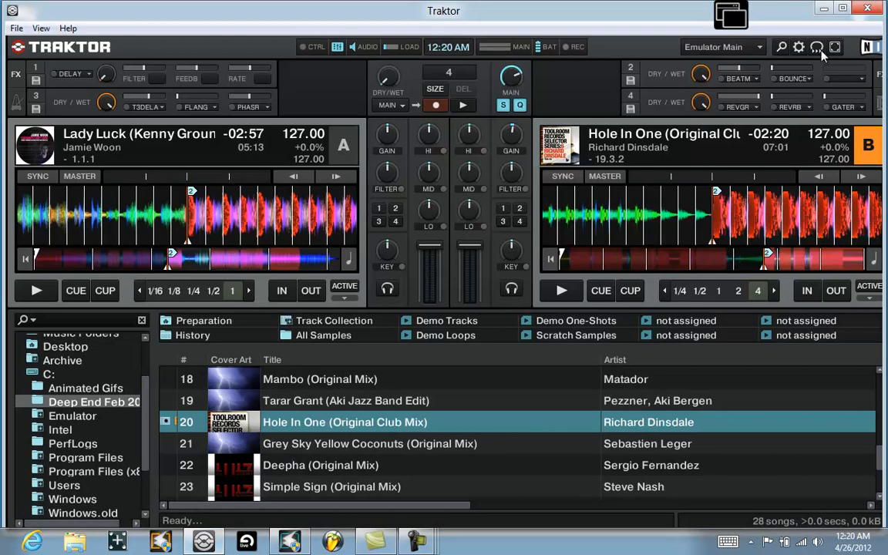
Step: Maximize Traktor, return to Emulator Modular, and fit a rectangular construct shape of about 489x210 over deck A, moving the rotated button clear
click(842, 8)
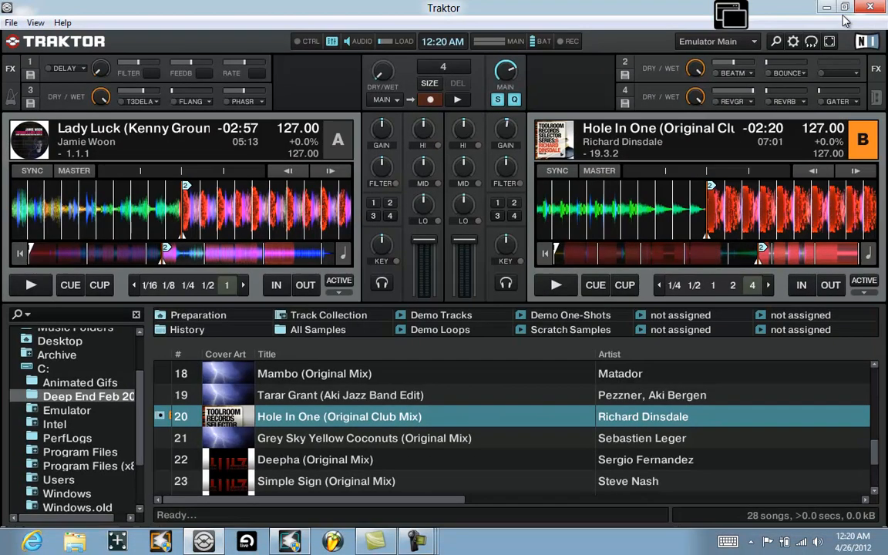
click(729, 20)
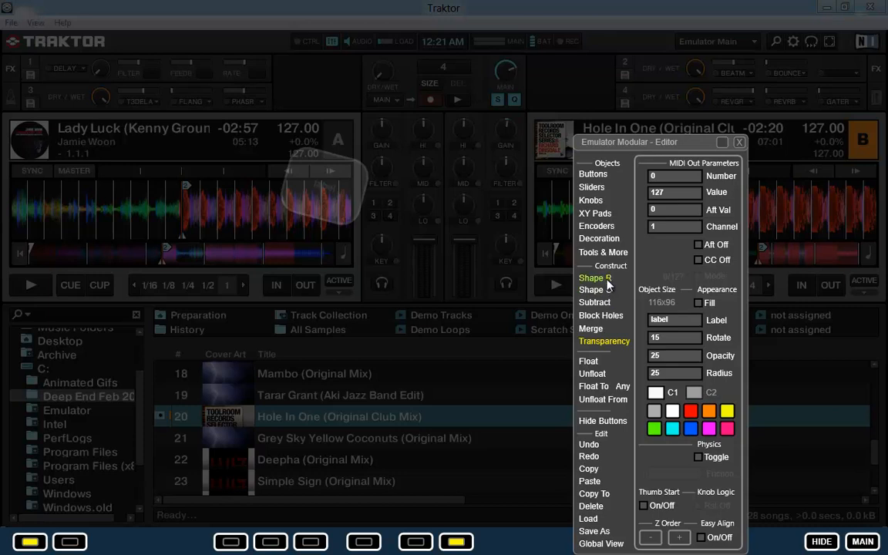
click(60, 158)
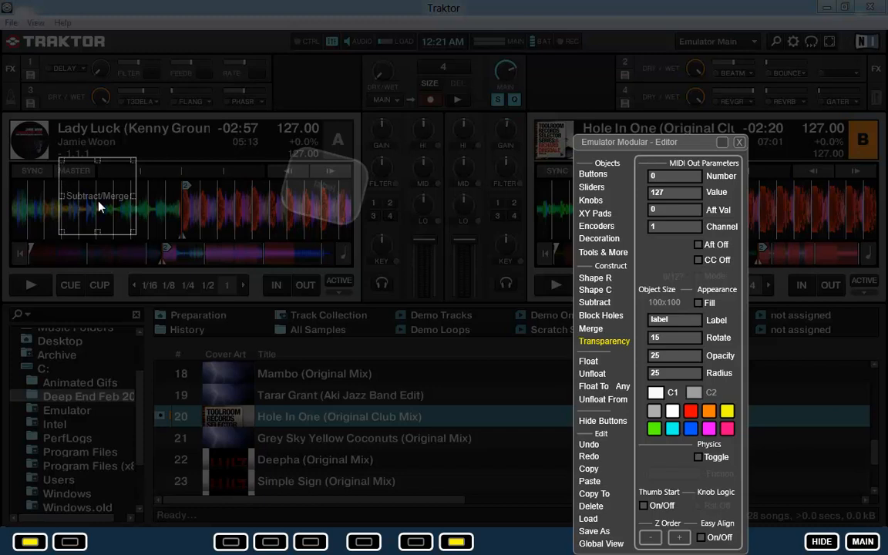
drag(89, 191, 44, 154)
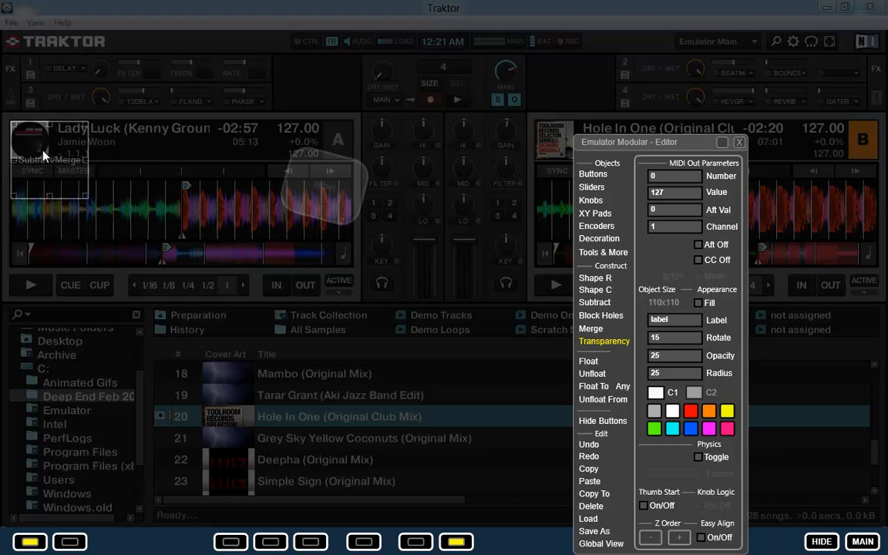
drag(88, 204, 352, 267)
drag(383, 217, 465, 377)
click(300, 192)
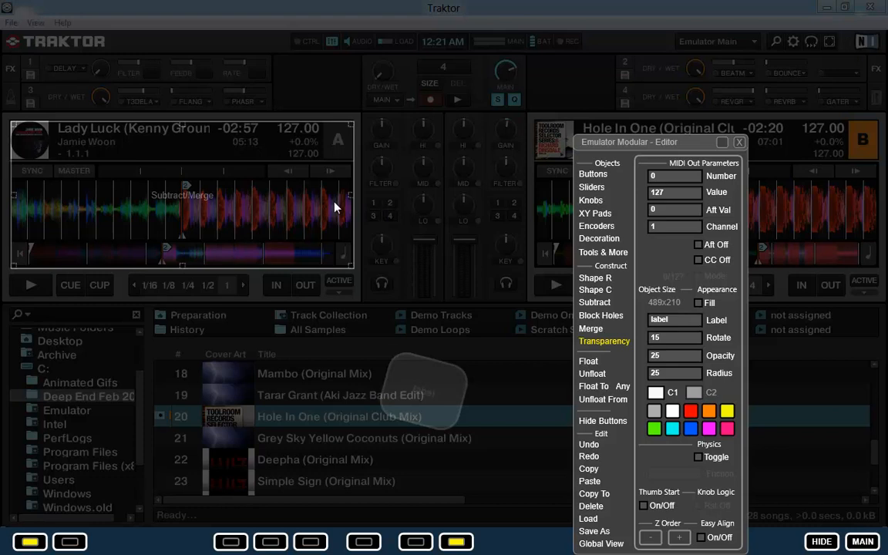
Step: Duplicate the deck A shape onto deck B at the same size, repositioning the Editor for access
drag(583, 149, 127, 154)
drag(324, 168, 839, 164)
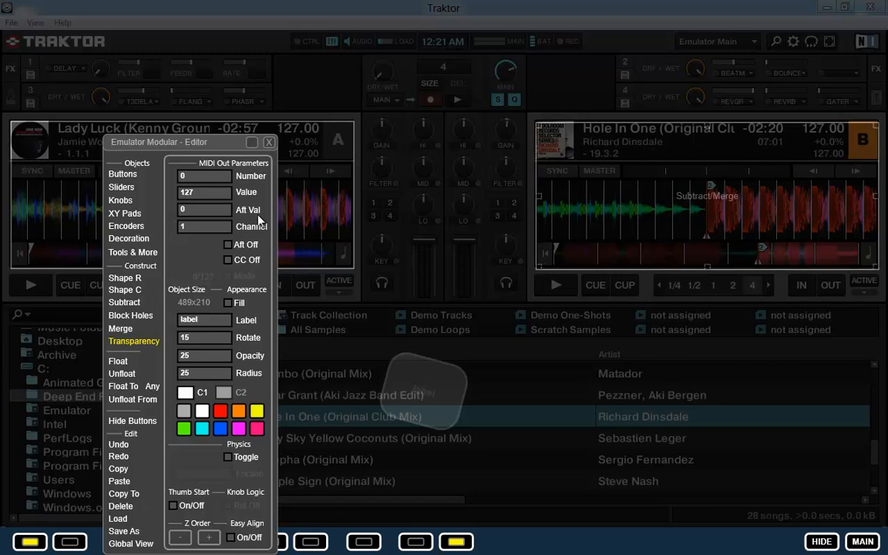
drag(216, 143, 797, 158)
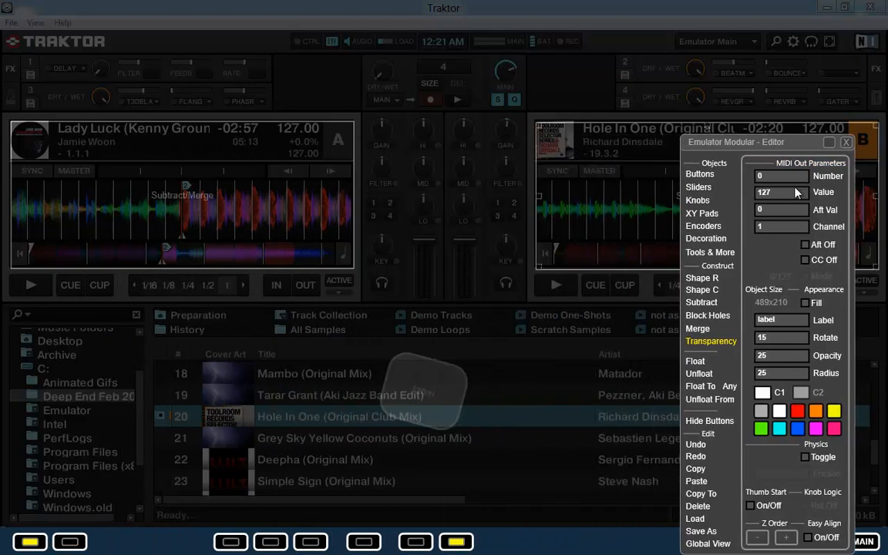
Step: Enable Easy Align and subtract both deck shapes from the workspace, testing the deck A opening by scrubbing its waveform
click(808, 537)
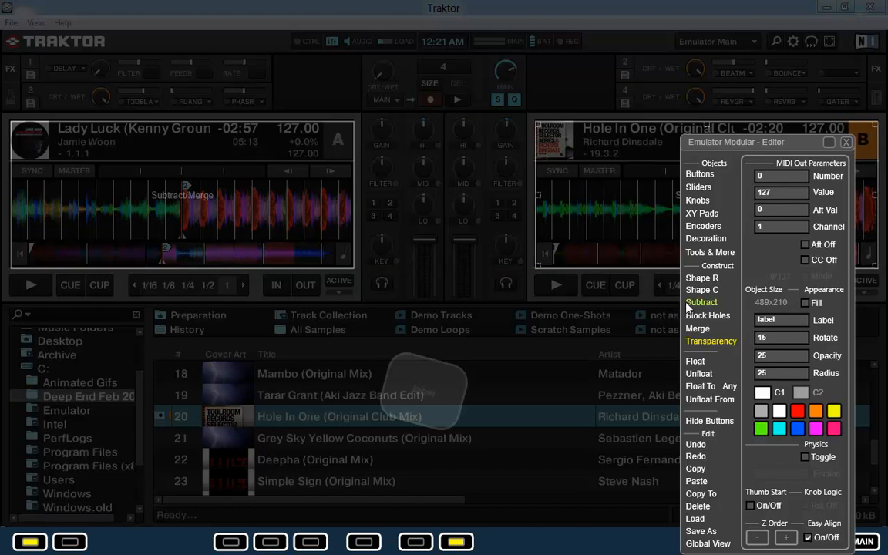
drag(316, 79, 537, 215)
click(706, 305)
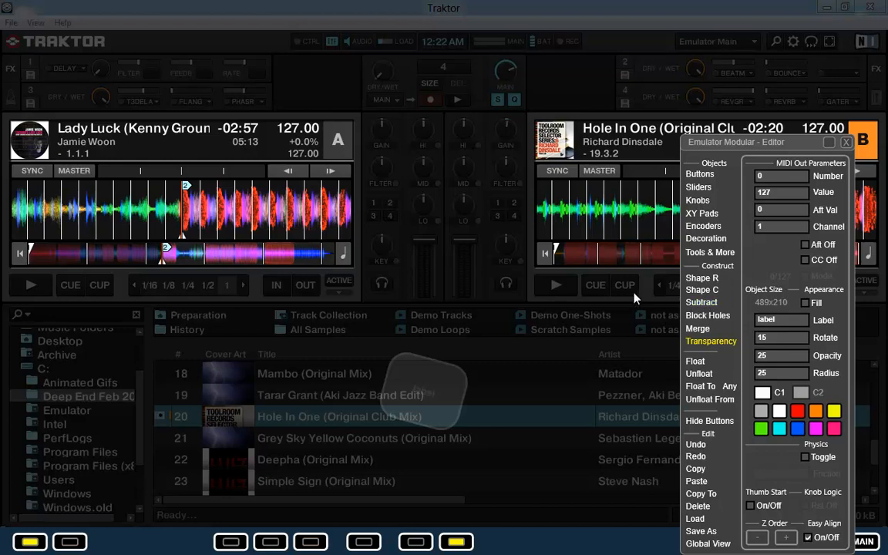
drag(232, 201, 257, 211)
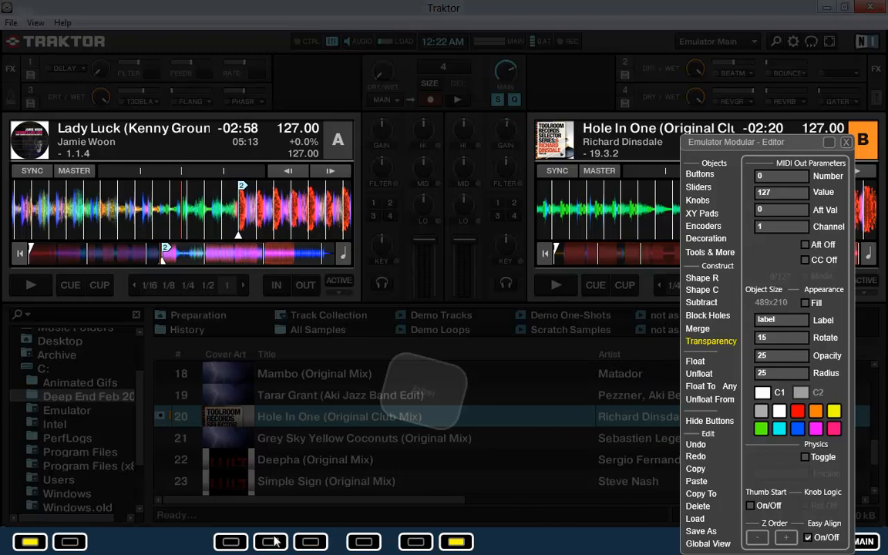
Step: On the first page of the bank, fit shapes of about 488x212 over both decks and subtract them on the first two pages
click(242, 544)
click(702, 303)
click(257, 165)
drag(264, 182, 19, 139)
drag(87, 194, 357, 274)
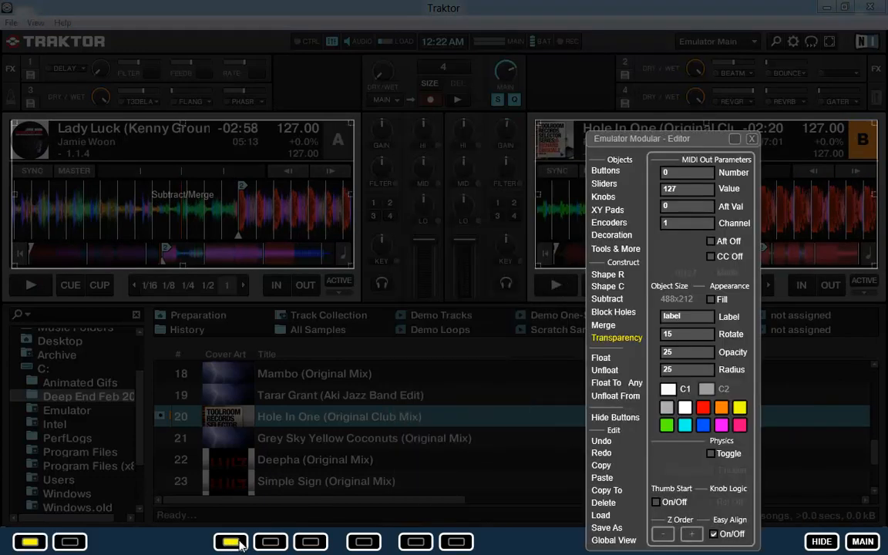
click(270, 542)
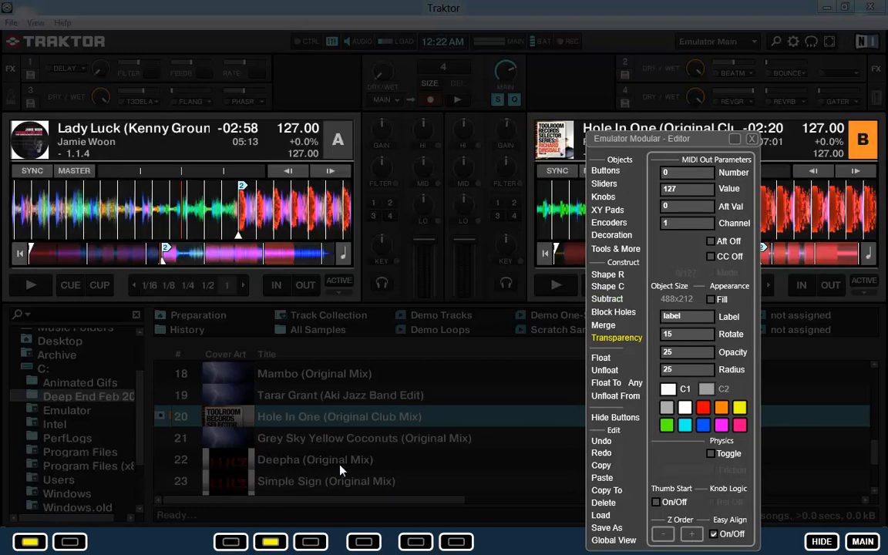
click(230, 542)
Step: Cover the deck A opening with a rectangular shape of about 511x254 and merge it to close the hole
click(621, 282)
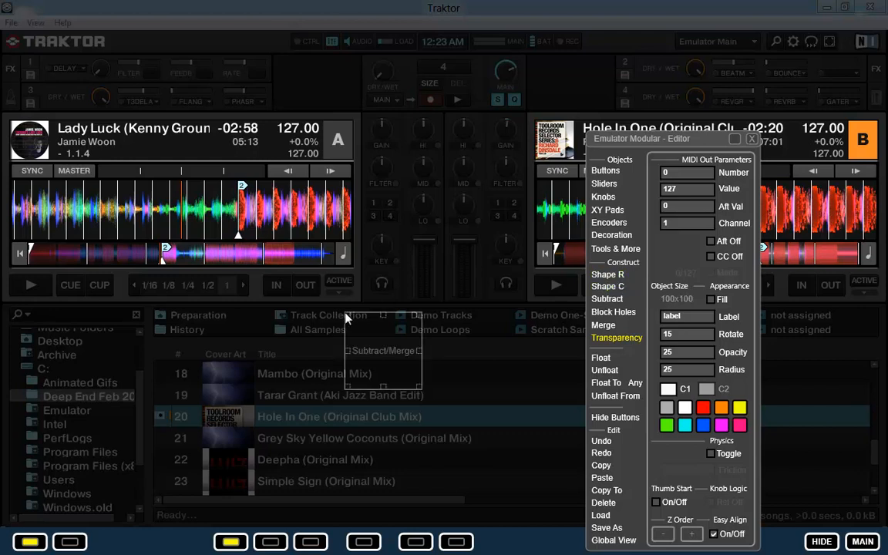
drag(414, 349, 71, 142)
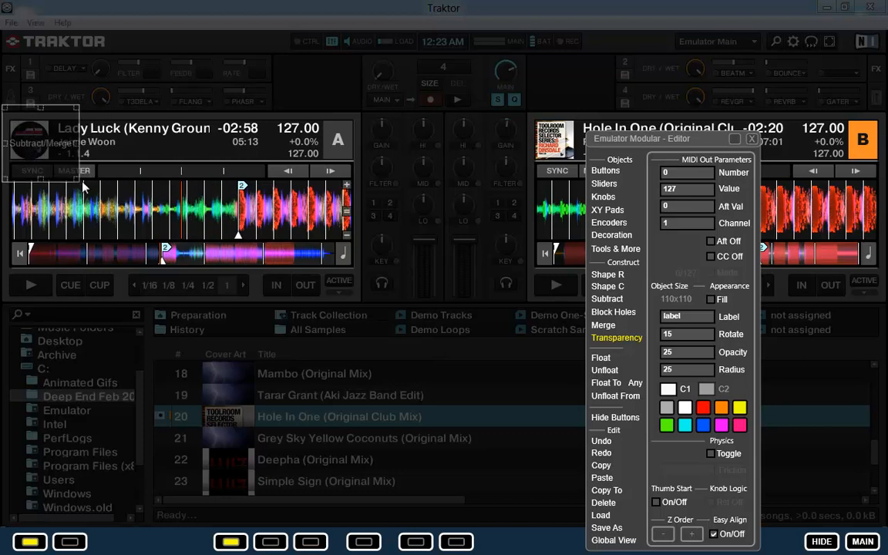
drag(77, 179, 361, 286)
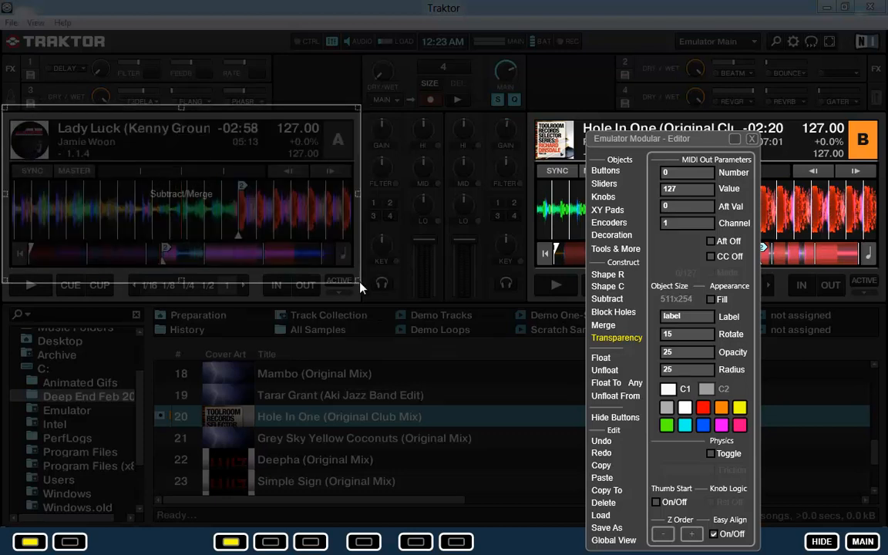
click(604, 327)
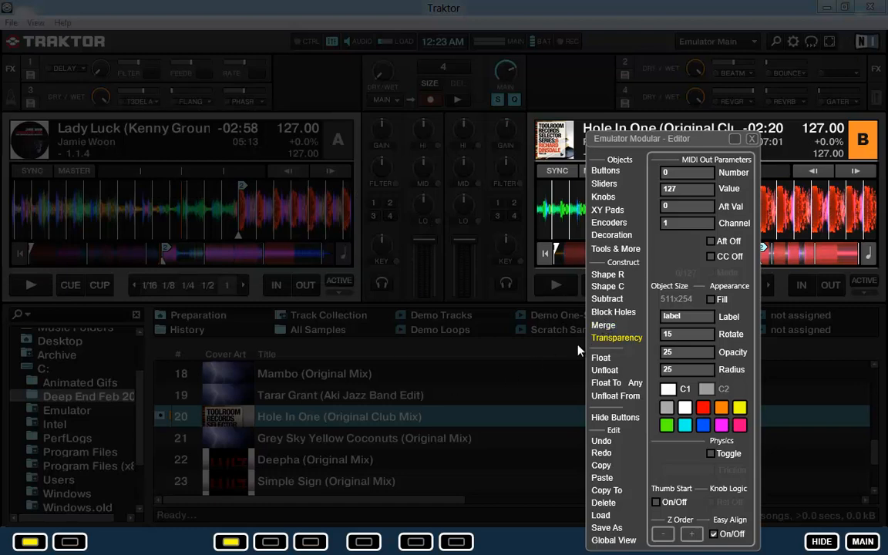
Step: Toggle the workspace's Transparency off and on repeatedly to compare the closed deck A area with the open deck B hole
click(605, 340)
click(607, 339)
click(607, 339)
click(607, 339)
click(606, 340)
click(607, 340)
Step: Add a Border decoration to the workspace and enlarge it to about 181x102
click(610, 235)
drag(649, 145, 168, 119)
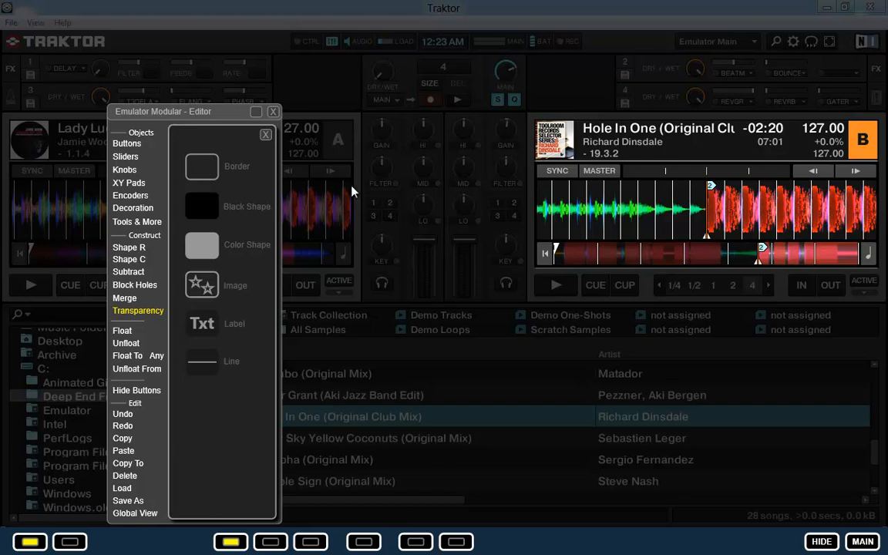
click(375, 198)
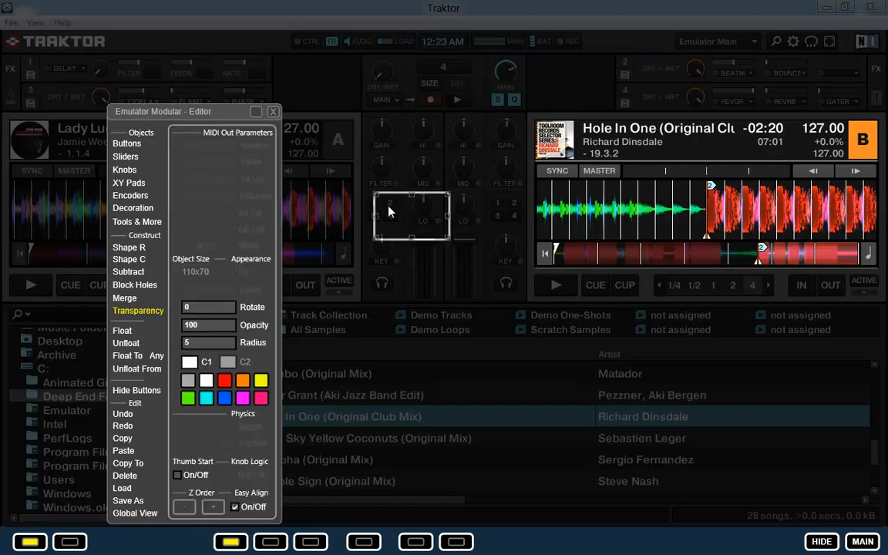
drag(450, 241, 563, 324)
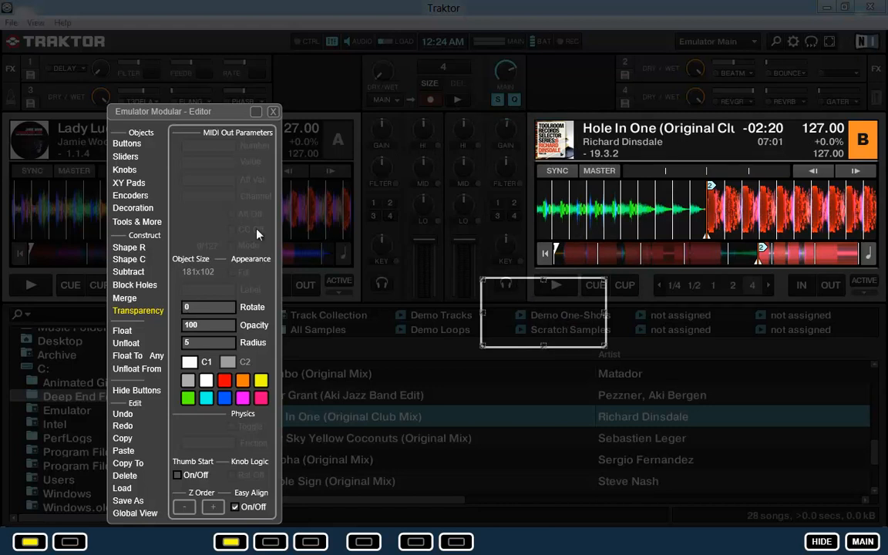
Step: Fit the border to about 491x217 around deck B while Block Holes is on, then turn Block Holes off
click(133, 287)
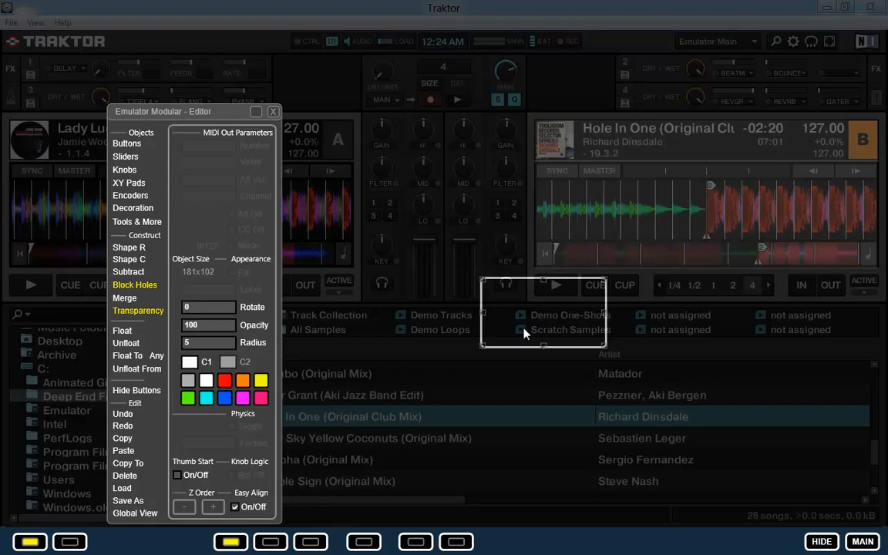
drag(514, 324, 568, 168)
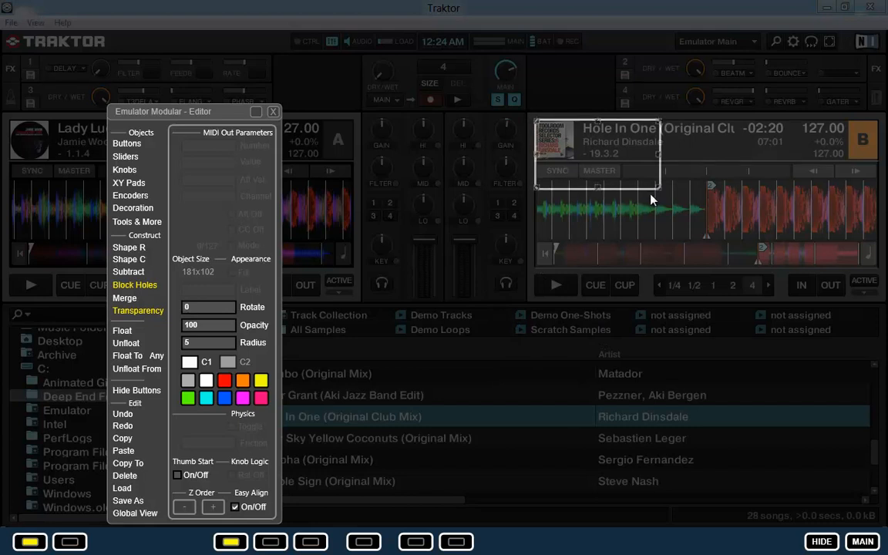
drag(658, 189, 843, 270)
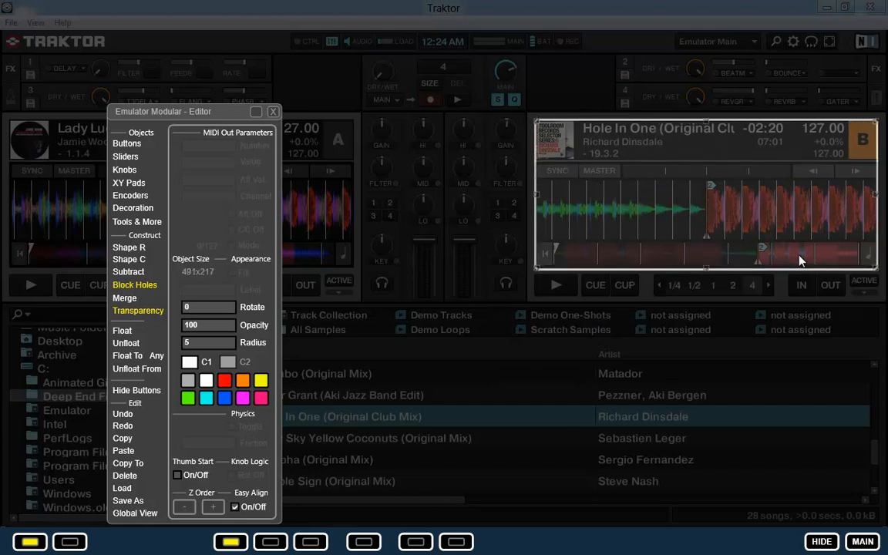
click(151, 286)
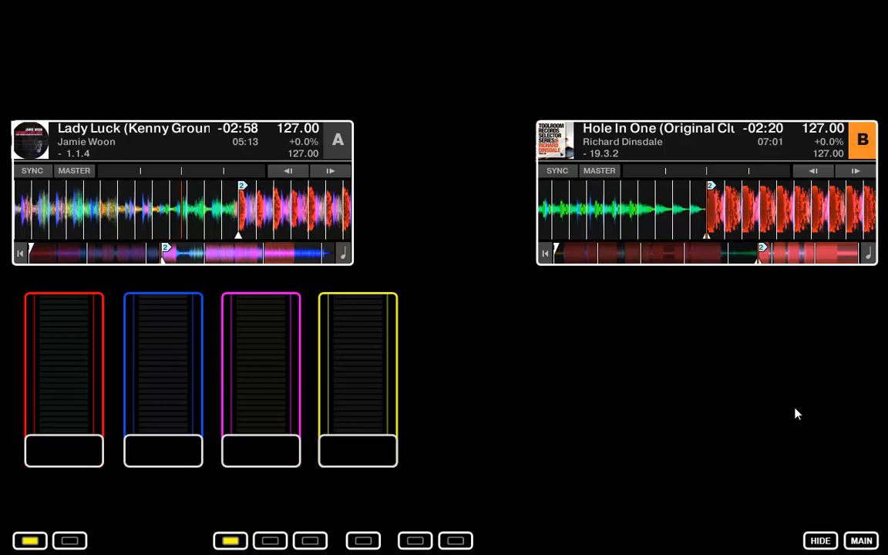
Step: Open the Editor on the slider layout, move it higher, and select the red slider
right_click(797, 414)
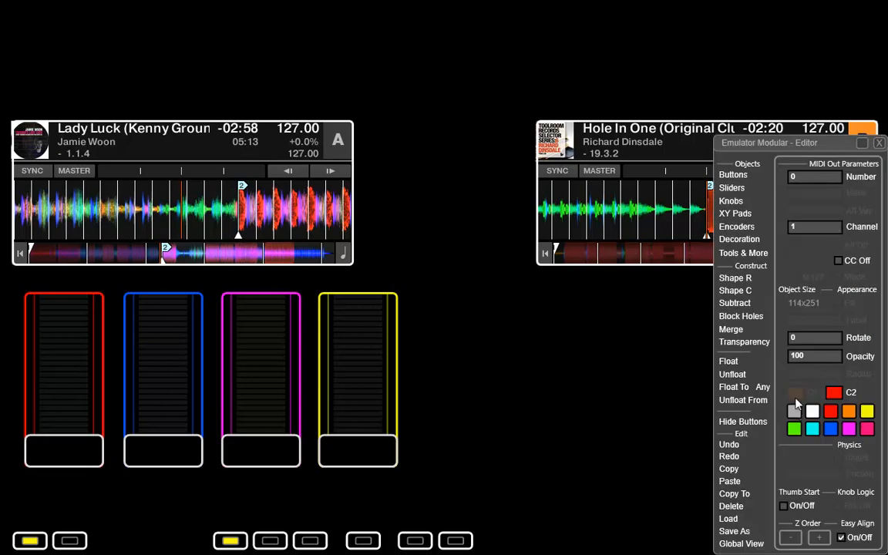
drag(771, 143, 765, 90)
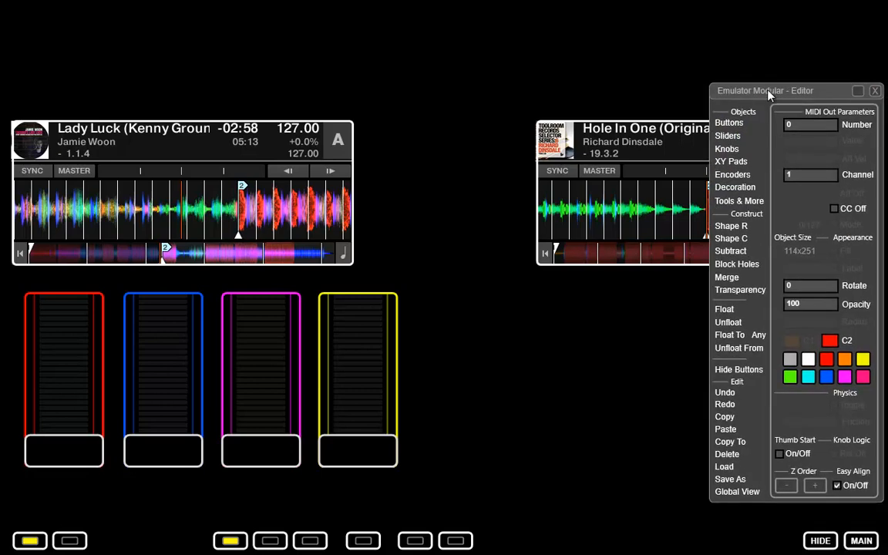
click(61, 351)
Step: Step through the bank's pages to the last and back to the first to check where the red slider appears
click(310, 541)
click(363, 540)
click(414, 541)
click(455, 540)
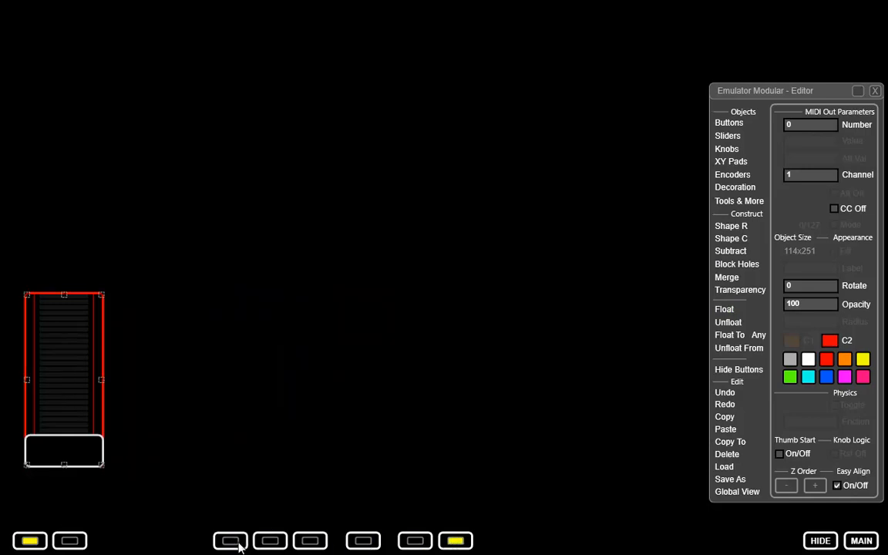
click(415, 540)
click(363, 540)
click(310, 540)
click(270, 540)
click(230, 540)
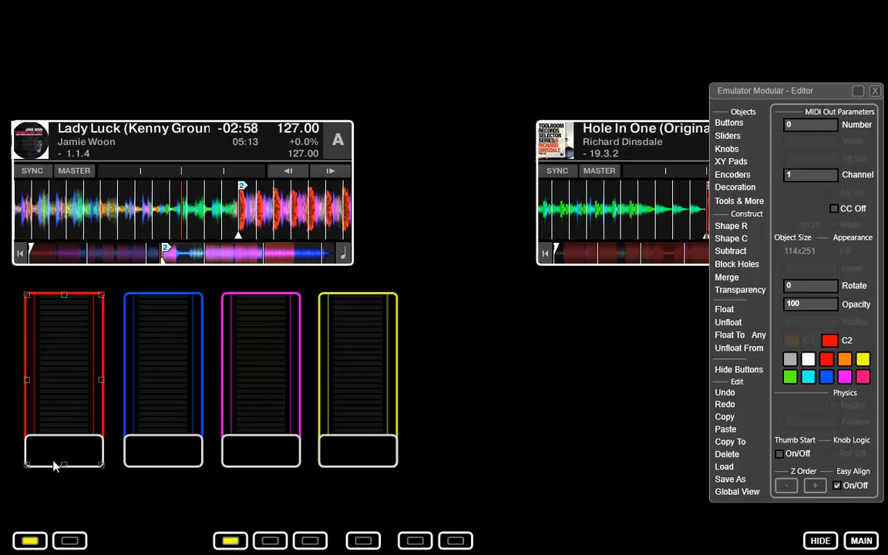
Step: Raise the red slider, check its position across the bank's pages, and lower it to its minimum on the first page
drag(69, 461, 83, 354)
click(269, 540)
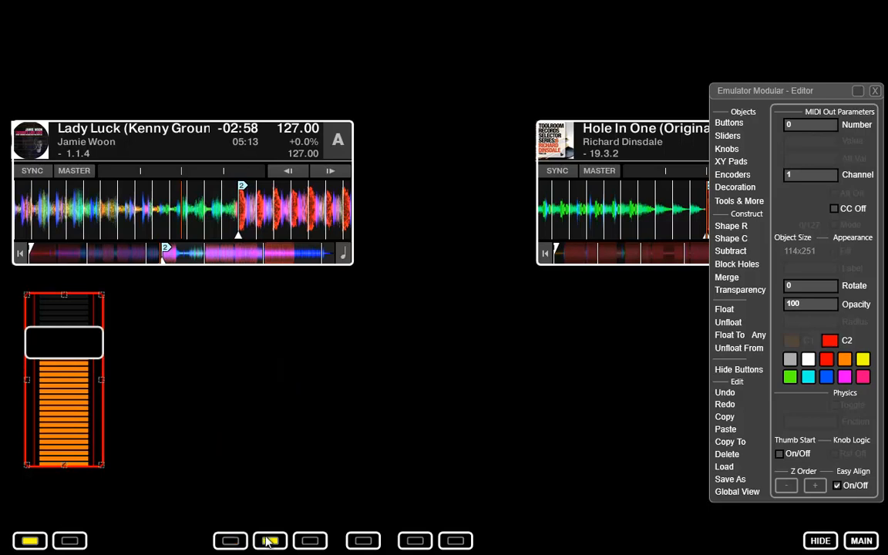
click(310, 541)
click(363, 541)
click(415, 540)
click(455, 541)
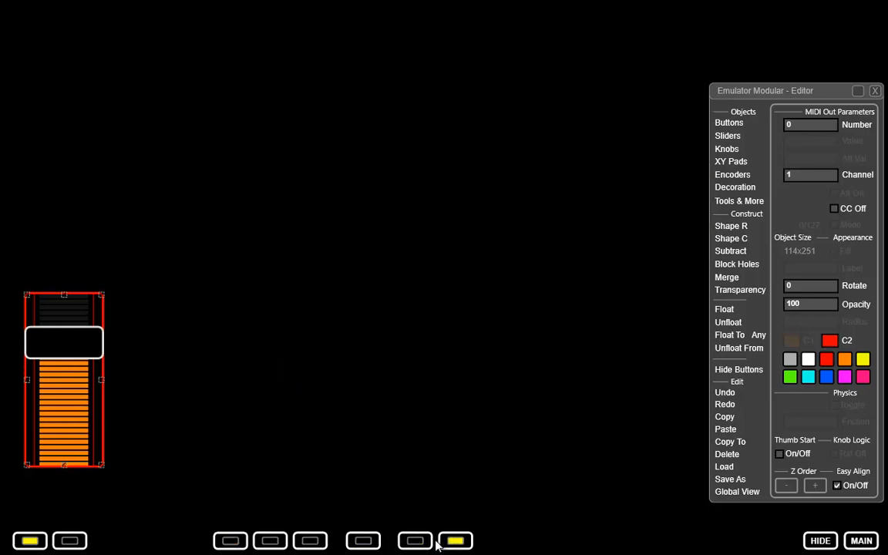
click(231, 541)
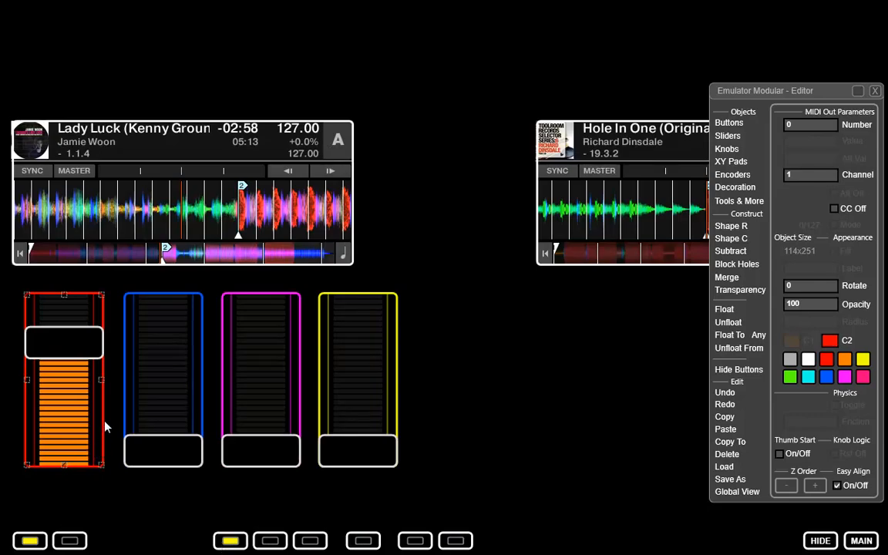
drag(83, 353, 85, 456)
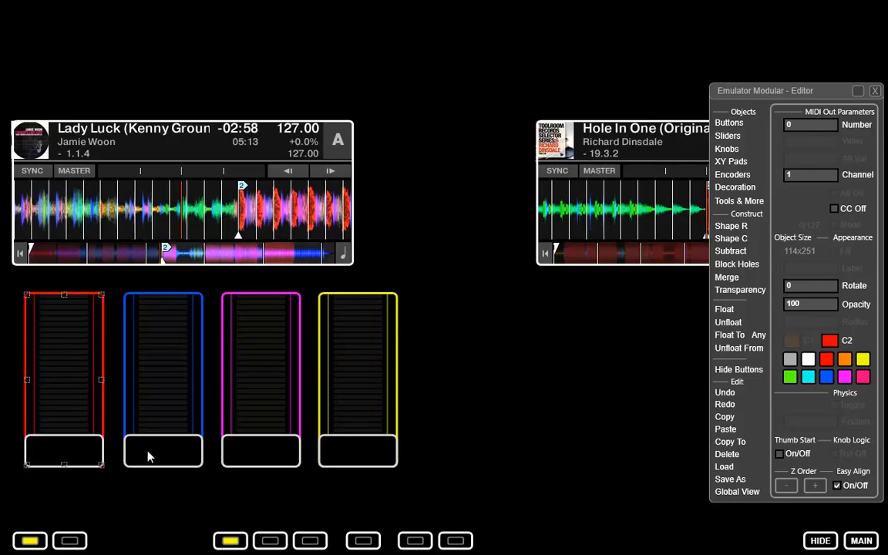
Step: Copy the blue slider to the bank's second page with Copy To, and return to the first page
click(139, 396)
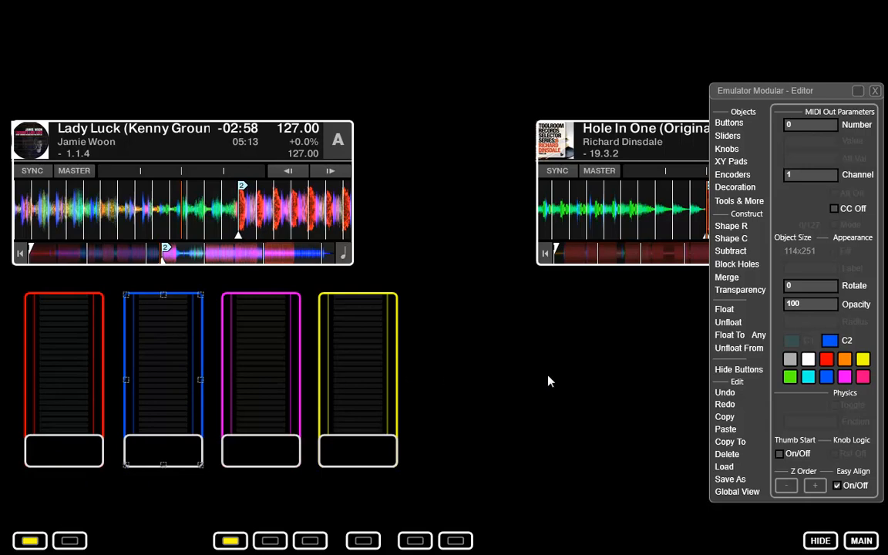
click(730, 442)
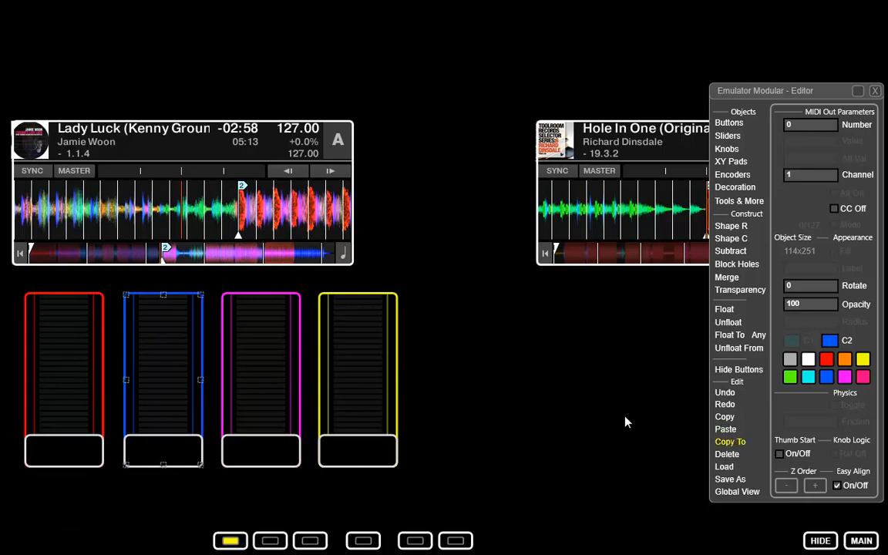
click(272, 541)
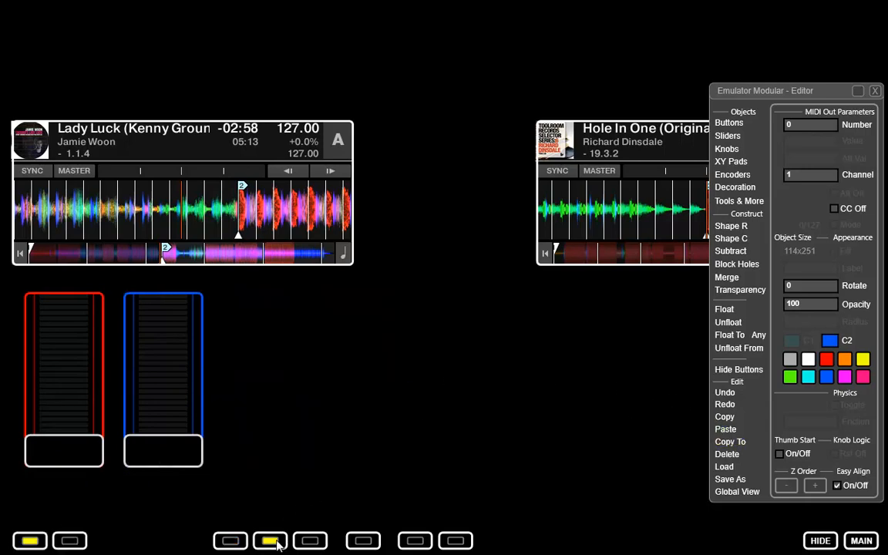
click(231, 541)
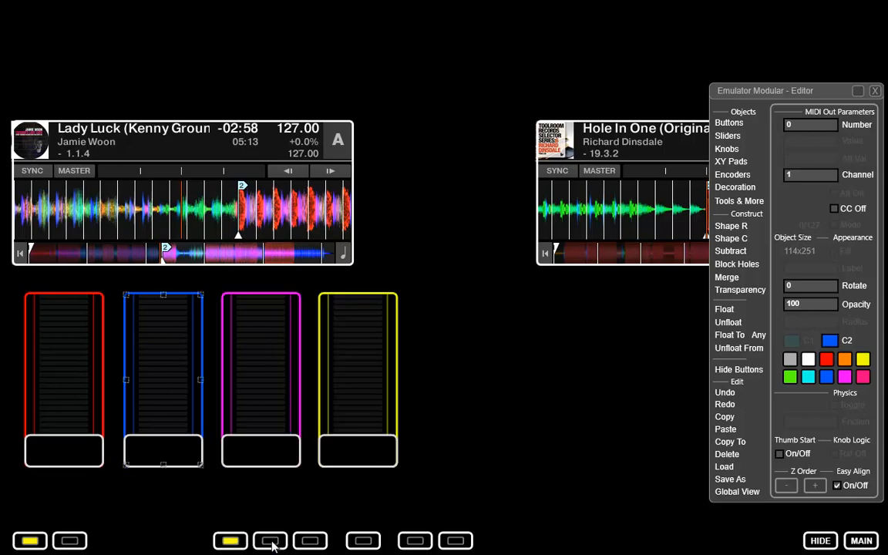
Step: Raise the blue slider on the first page, check its copy on the second page, and return to the first page
drag(181, 451, 186, 344)
click(270, 541)
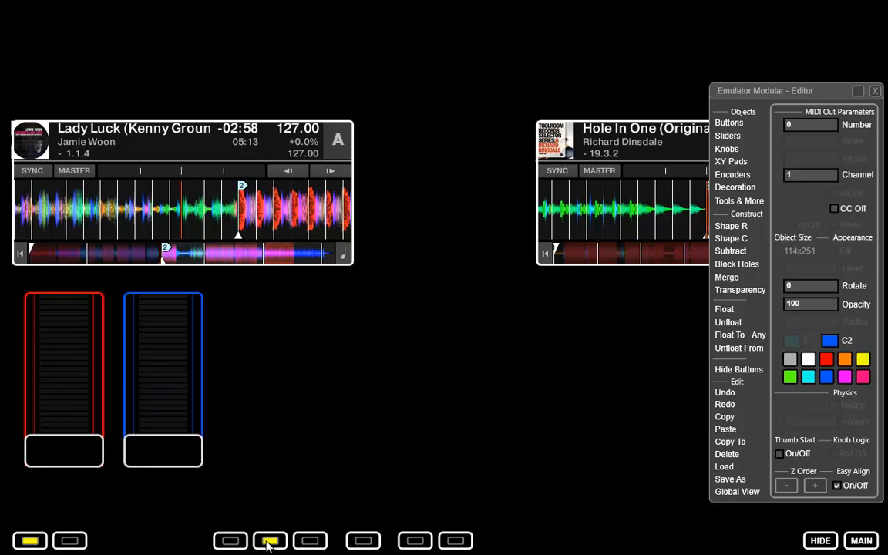
click(234, 541)
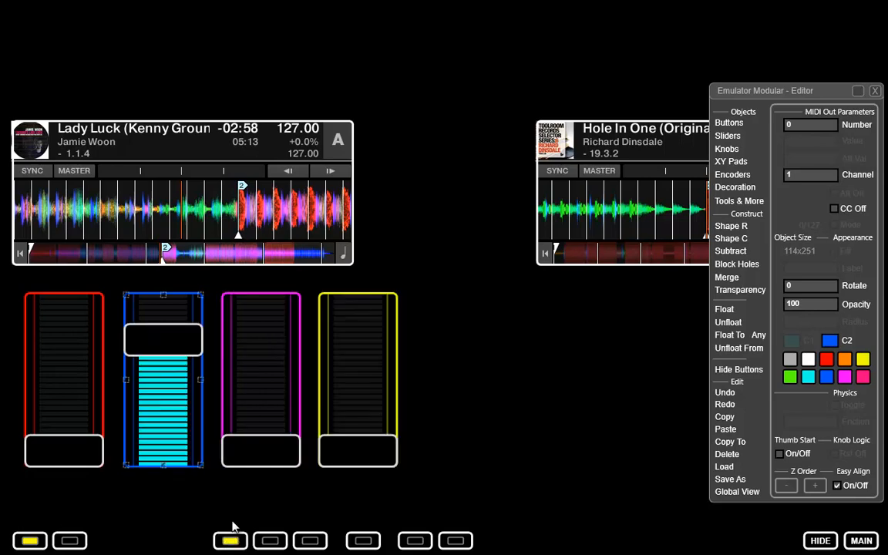
Step: Float the magenta slider to the bank's second page with Float To
click(256, 362)
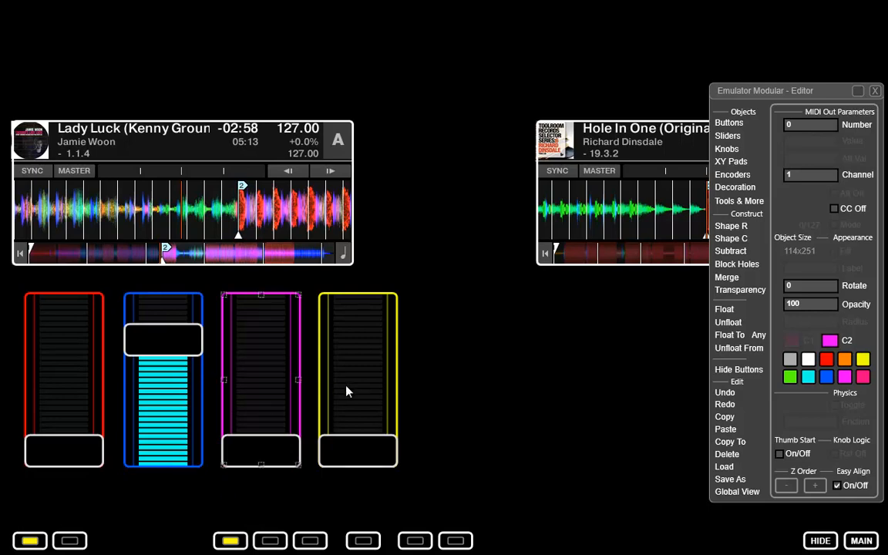
click(729, 335)
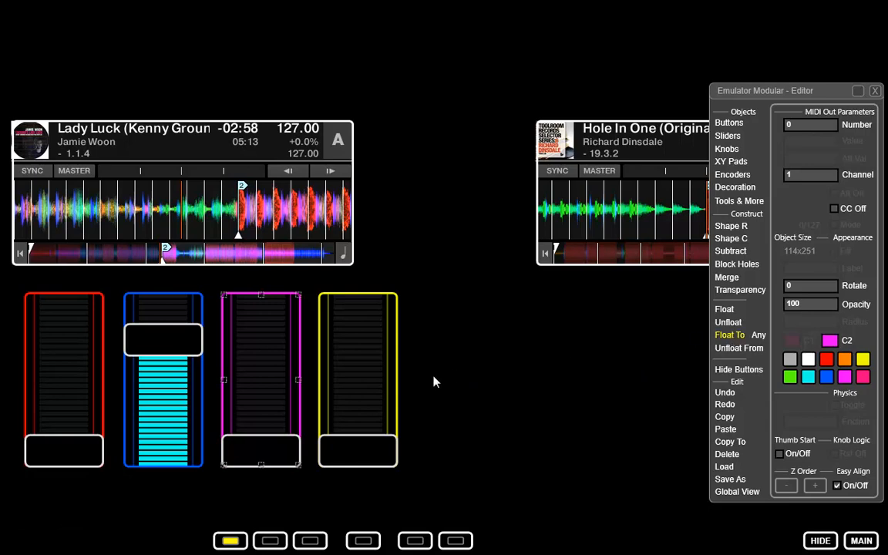
click(271, 542)
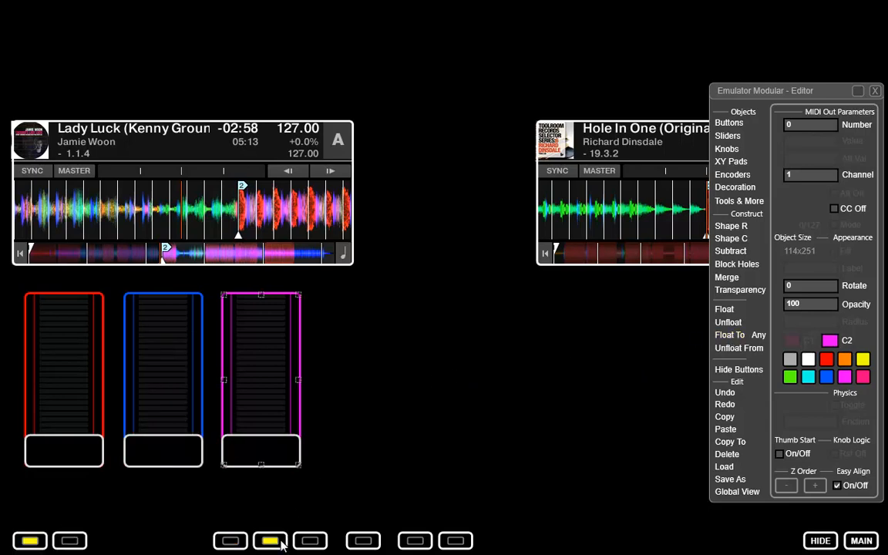
Step: Raise the magenta slider on the second page, check it on the first and third pages, and return to the first
drag(276, 455, 255, 324)
click(230, 541)
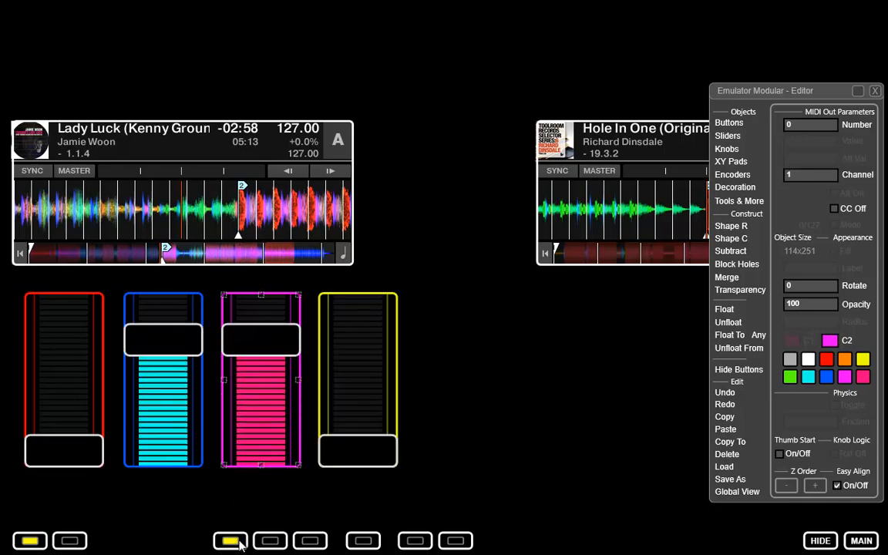
click(305, 542)
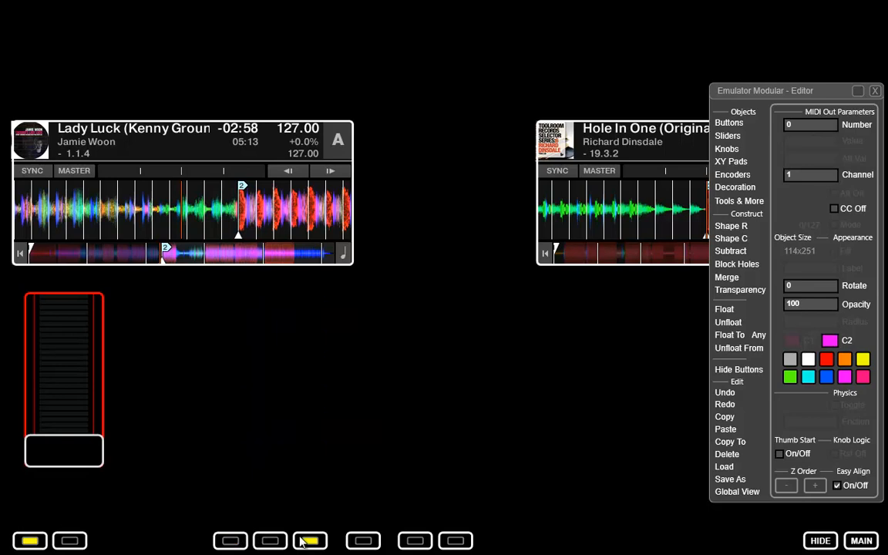
click(229, 541)
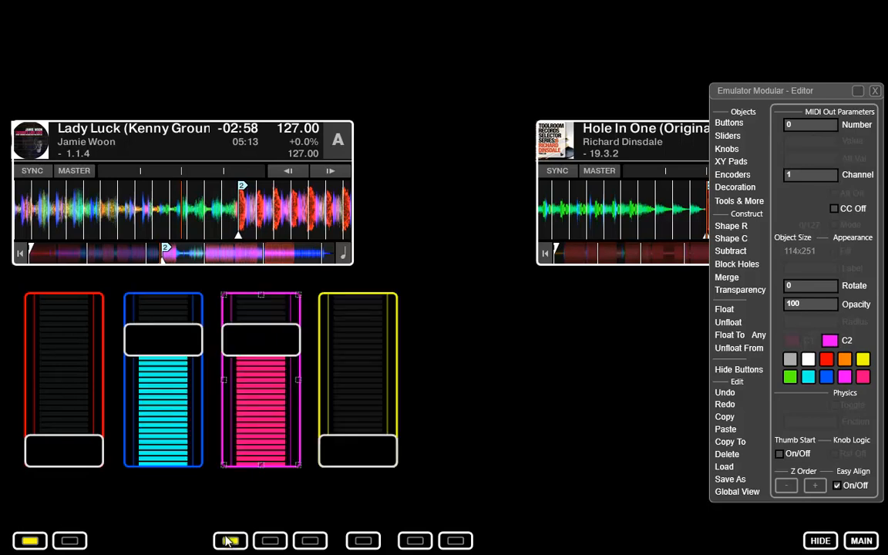
Step: Float the yellow slider from the first page to the bank's third page with Float To Any
click(346, 451)
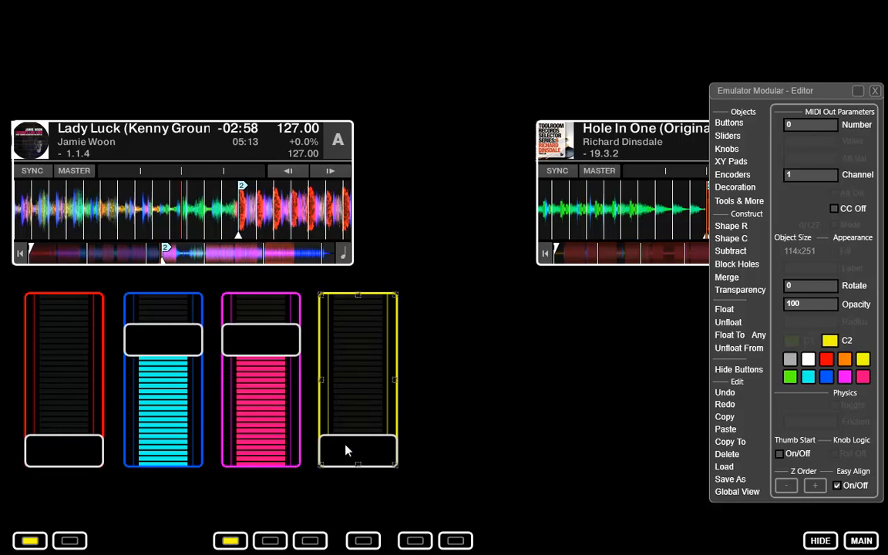
click(759, 337)
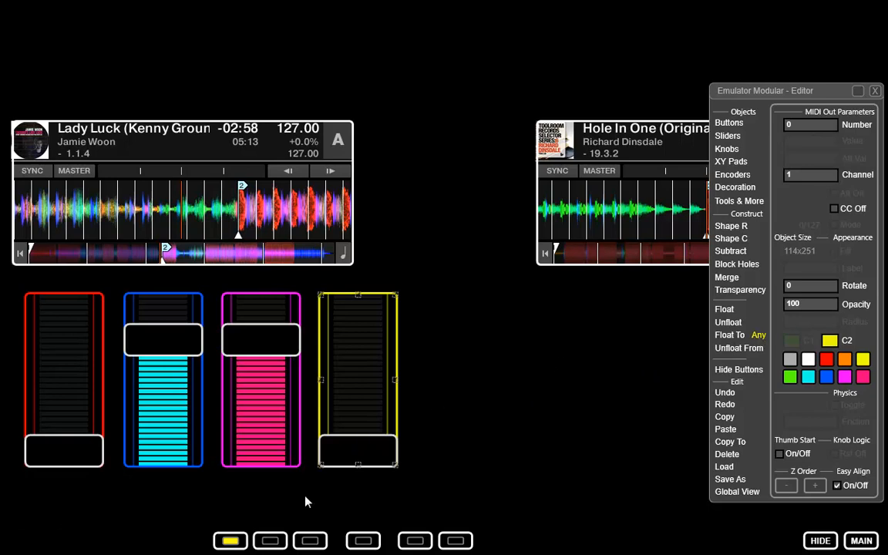
click(310, 541)
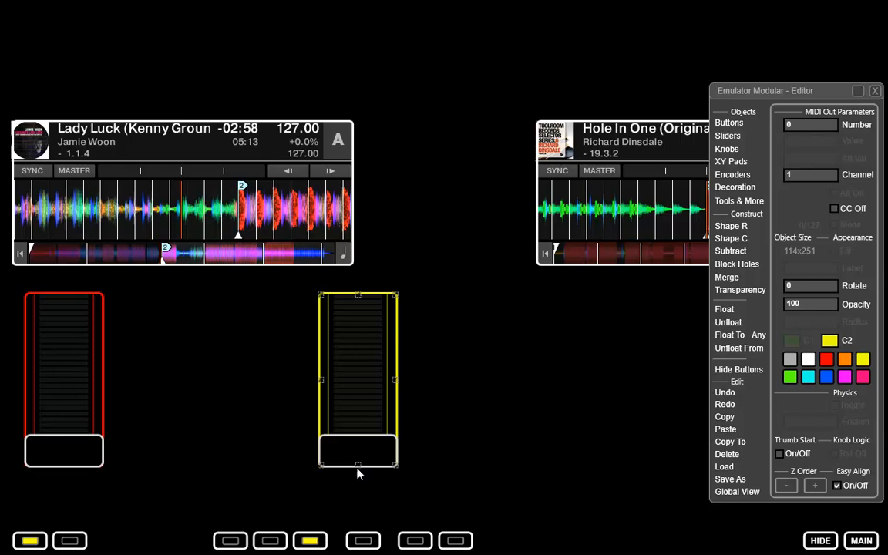
Step: Move the yellow slider below deck B on the third page and raise it, then adjust its level slightly on the first page
drag(375, 388, 656, 330)
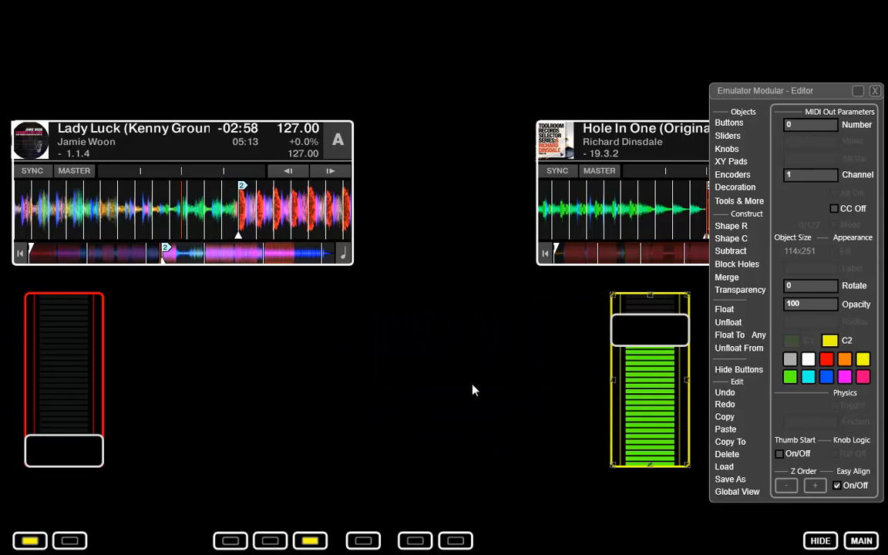
click(230, 542)
drag(371, 337, 372, 345)
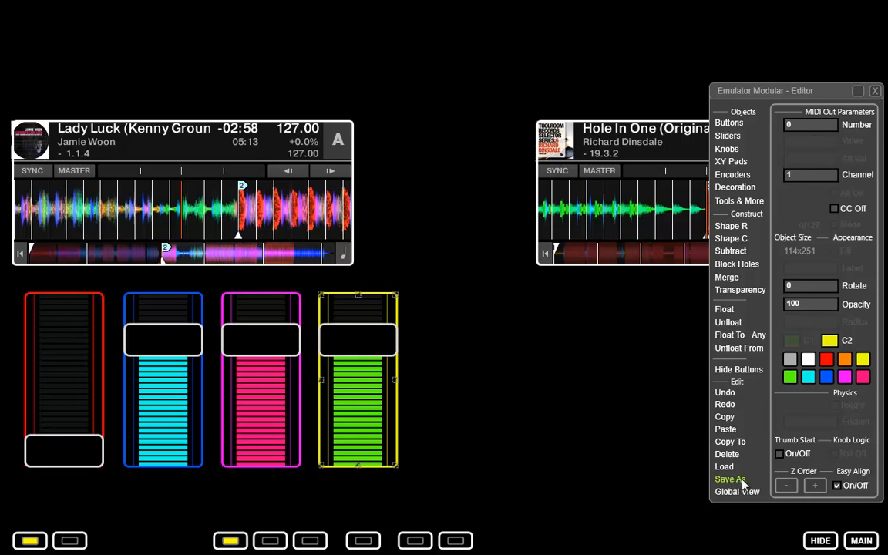
Step: Save the layout as new-project in the Surface folder as an Emulator project (.emu), replacing the existing file
click(720, 481)
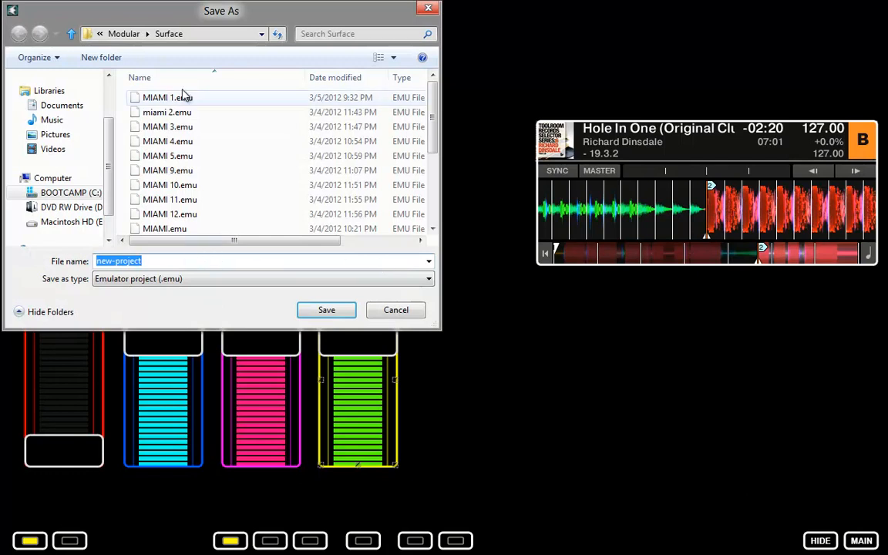
drag(211, 16, 361, 89)
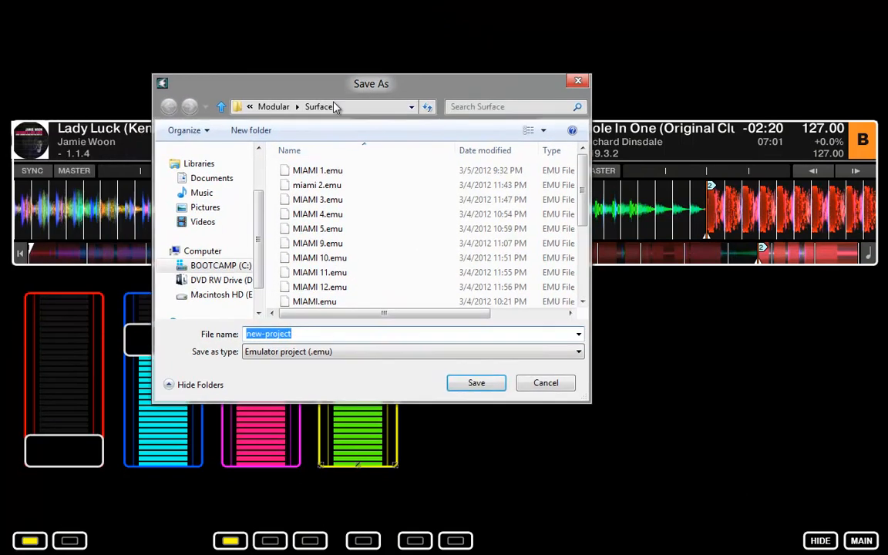
click(311, 335)
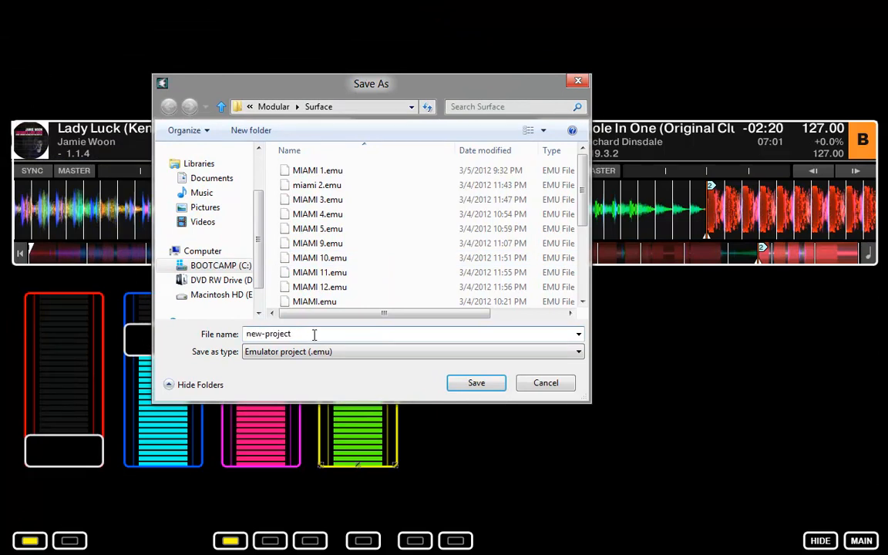
click(476, 383)
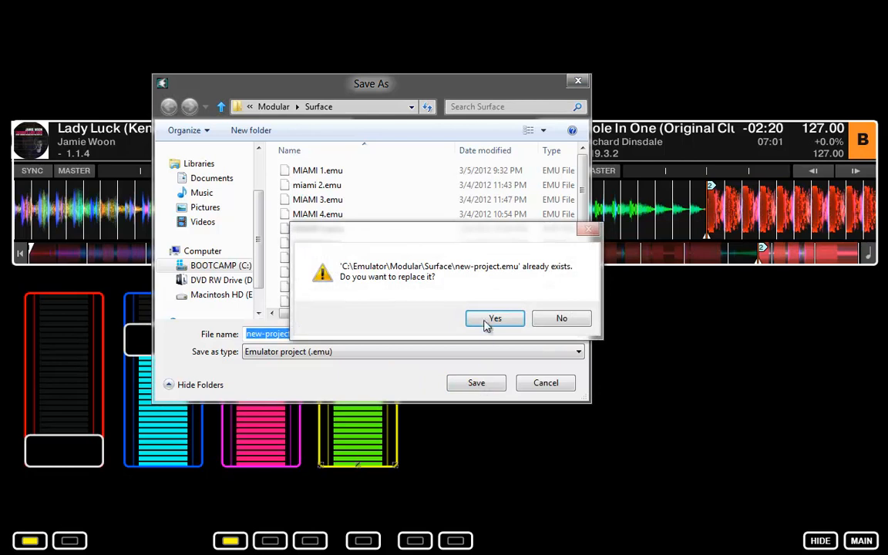
click(491, 318)
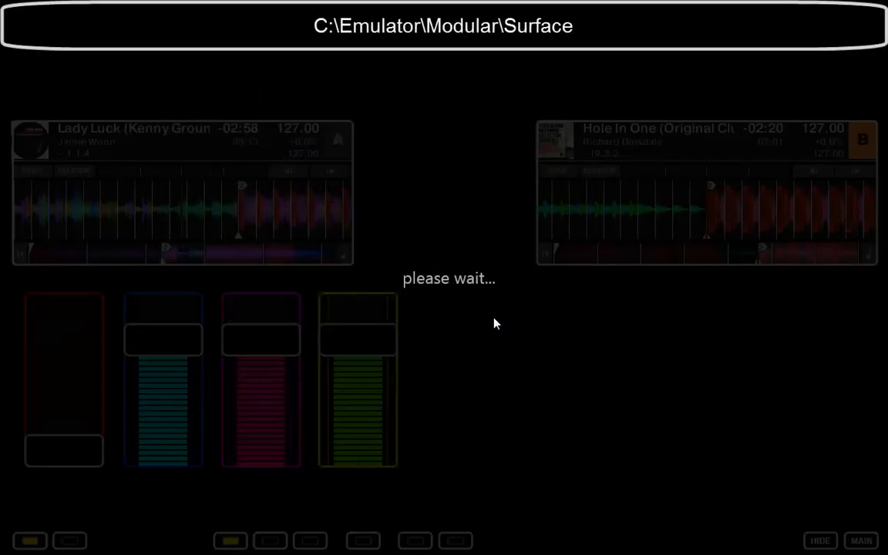